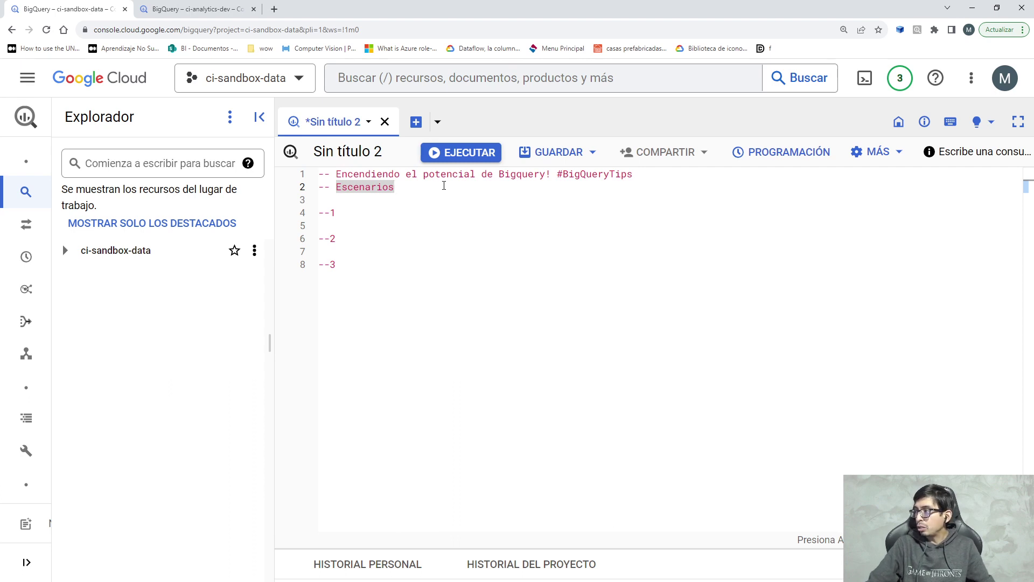
Step: Expand the ci-sandbox-data project and its streamdataset dataset, and open the ecommerce-transaccion table's schema
left_click(407, 217)
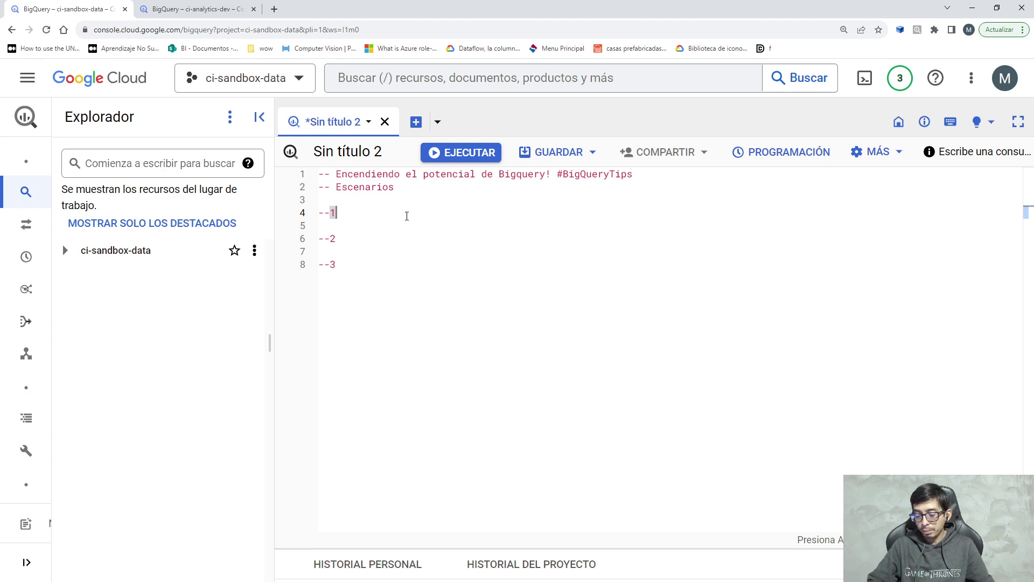
key("Down")
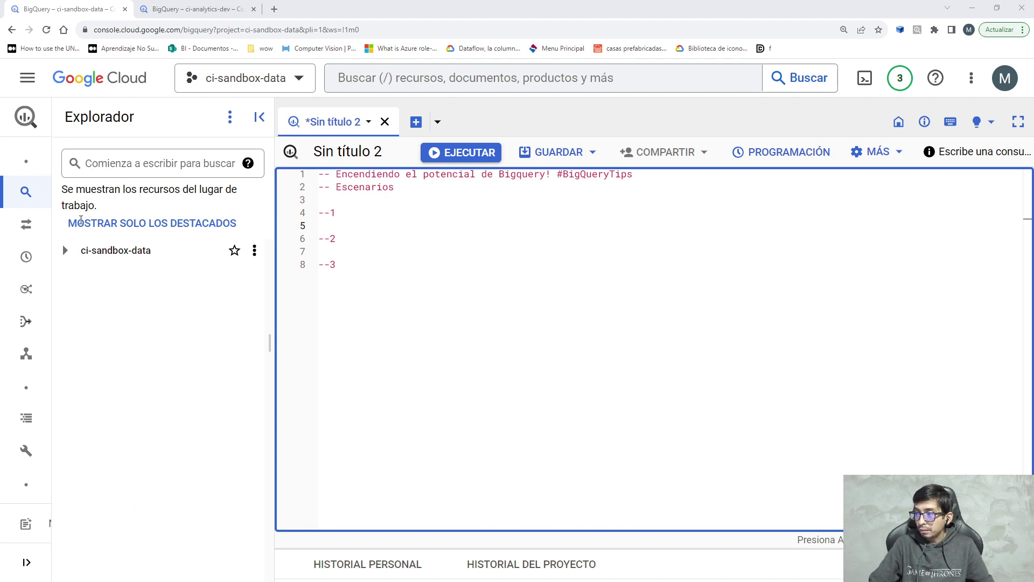
left_click(66, 250)
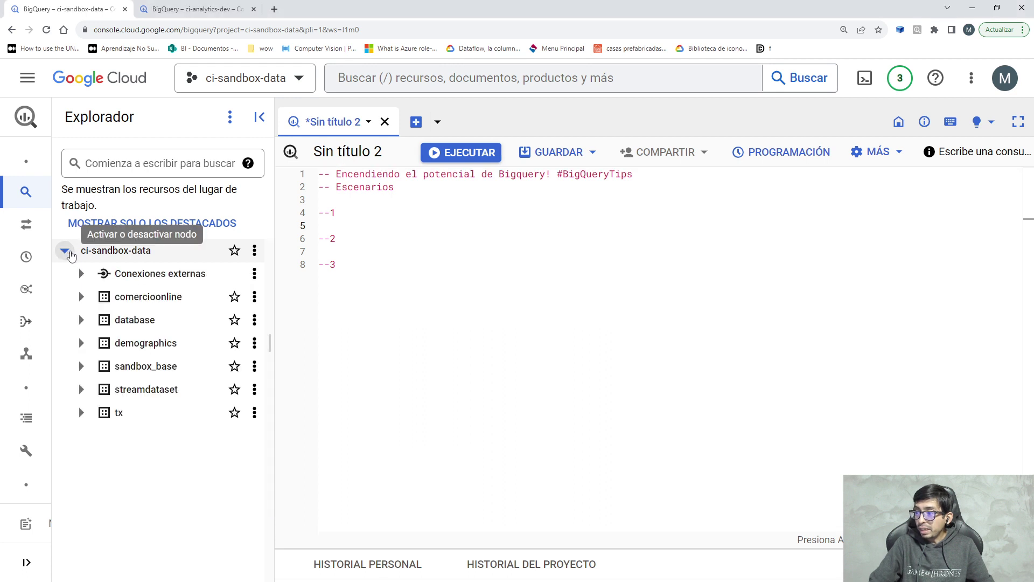
left_click(80, 390)
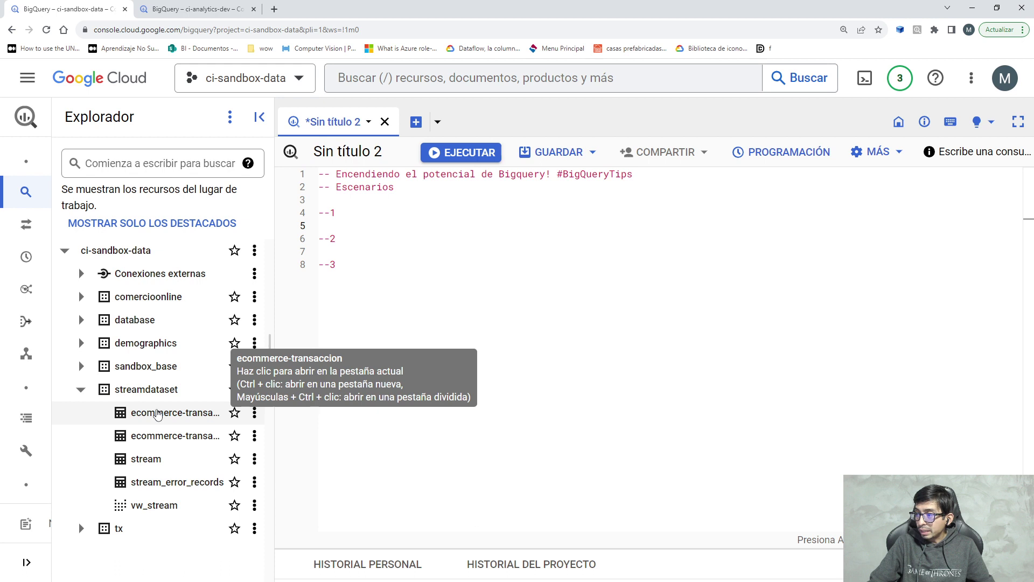
left_click(157, 414)
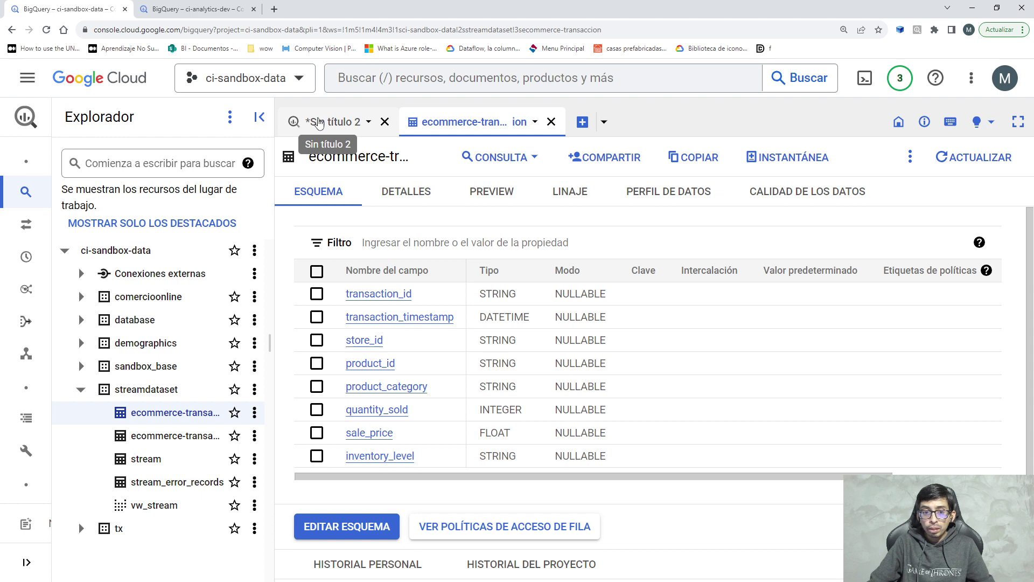
Step: In the Sin título 2 query, write under scenario 1: select * from `ci-sandbox-data.streamdataset.INFORMATION_SCHEMA.TABLES`
left_click(318, 123)
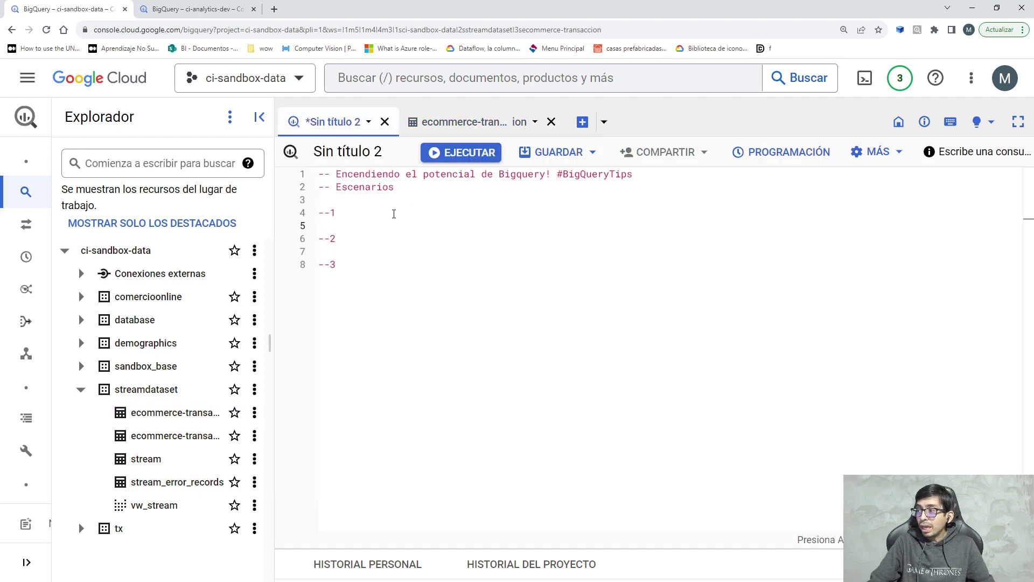
left_click(394, 214)
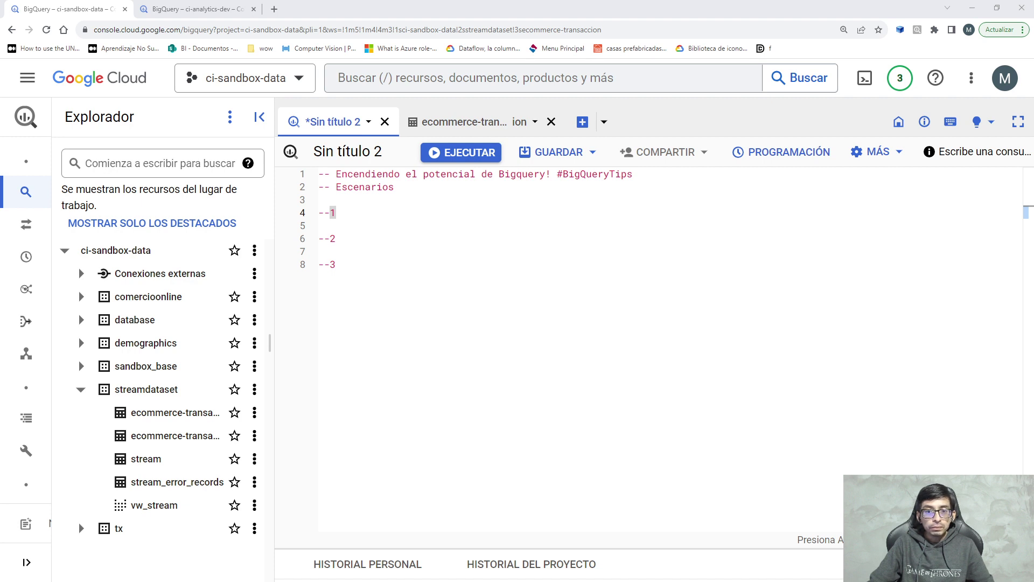
left_click(388, 215)
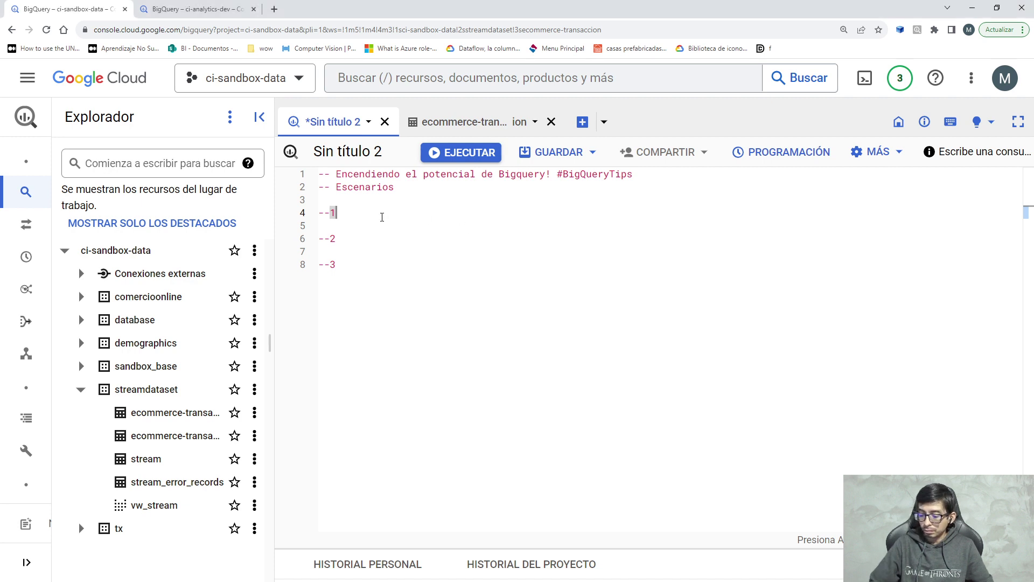
left_click(382, 226)
type("select * from `ci-sandbox-data.streamdataset.INFORMATION_SCHEMA.TABLES`")
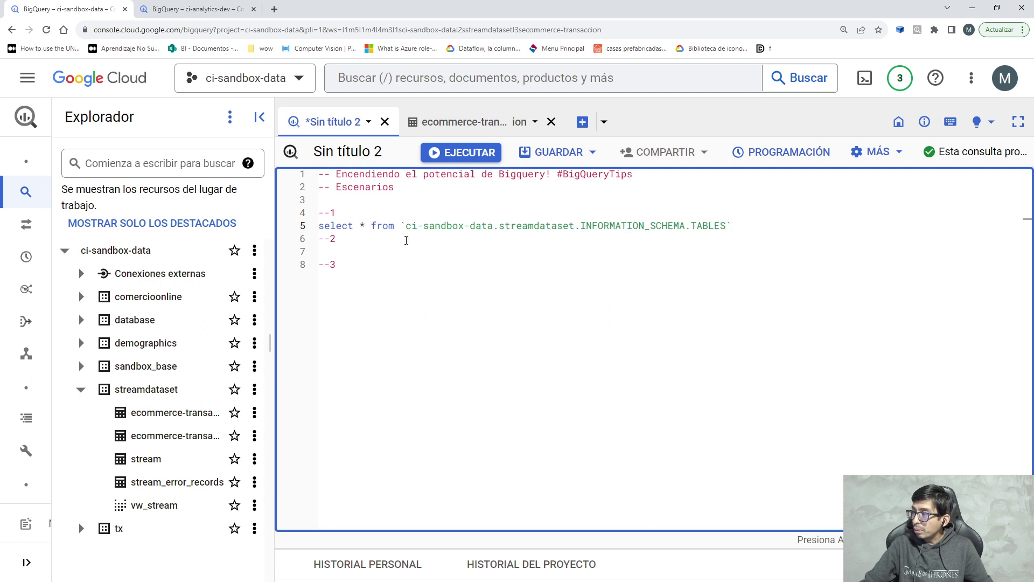
Step: Run only the scenario 1 INFORMATION_SCHEMA.TABLES query and enlarge the query results area
left_click_drag(406, 226, 493, 230)
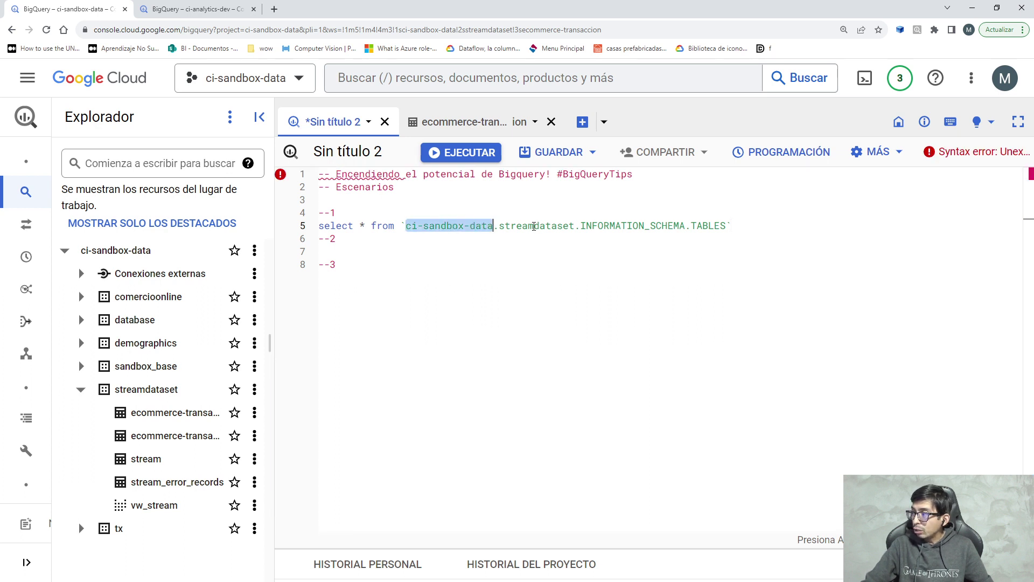
left_click(534, 227)
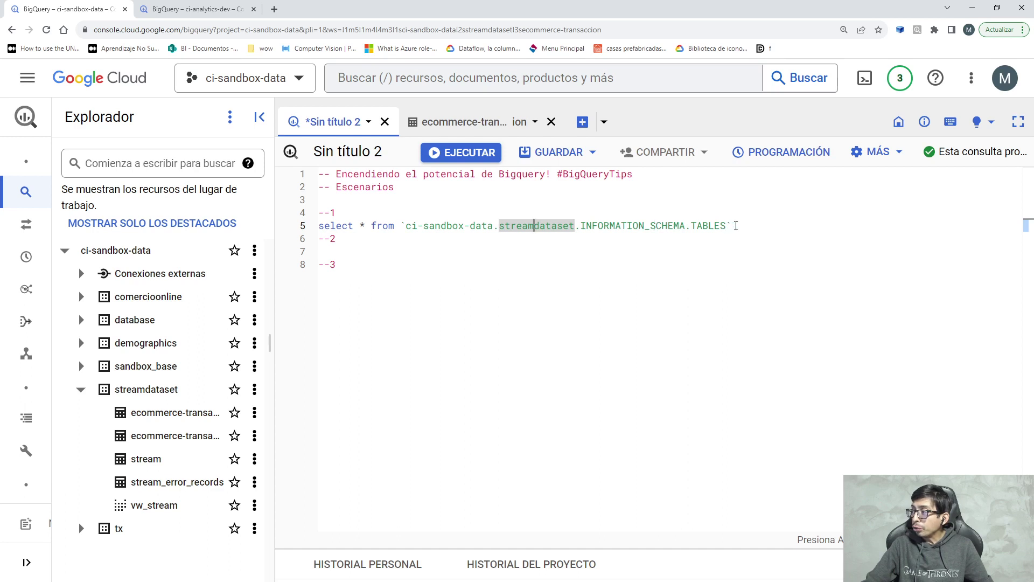
left_click_drag(745, 226, 305, 227)
left_click(461, 157)
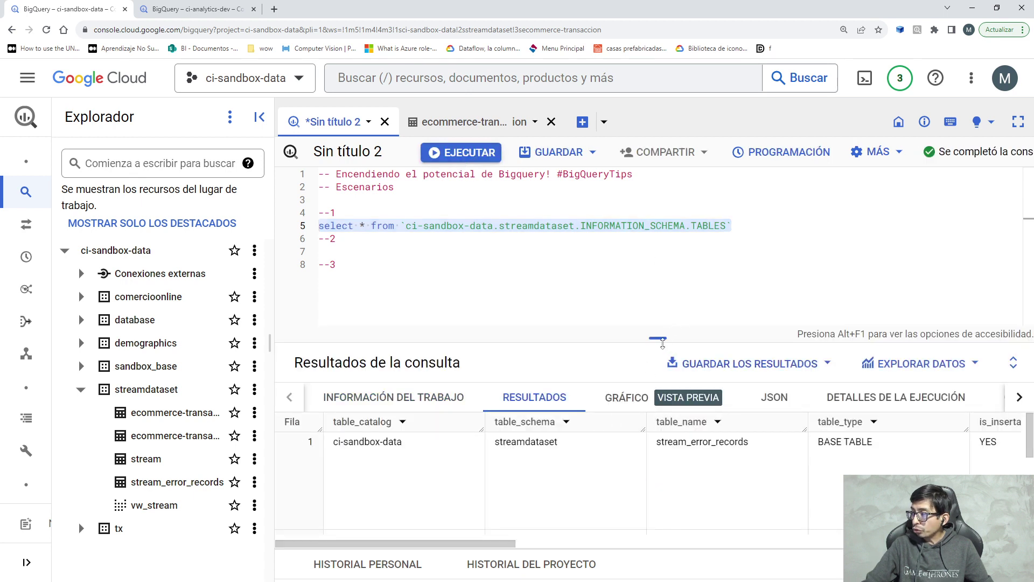
left_click_drag(658, 338, 674, 259)
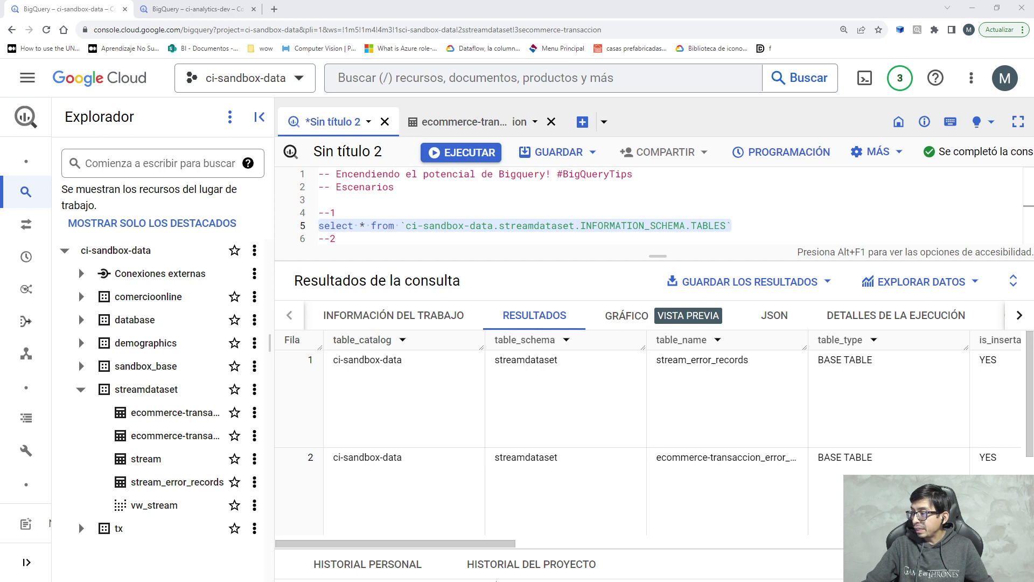
Step: Examine the table metadata columns in the results through to the ddl column, including the view's definition
left_click_drag(471, 544, 537, 545)
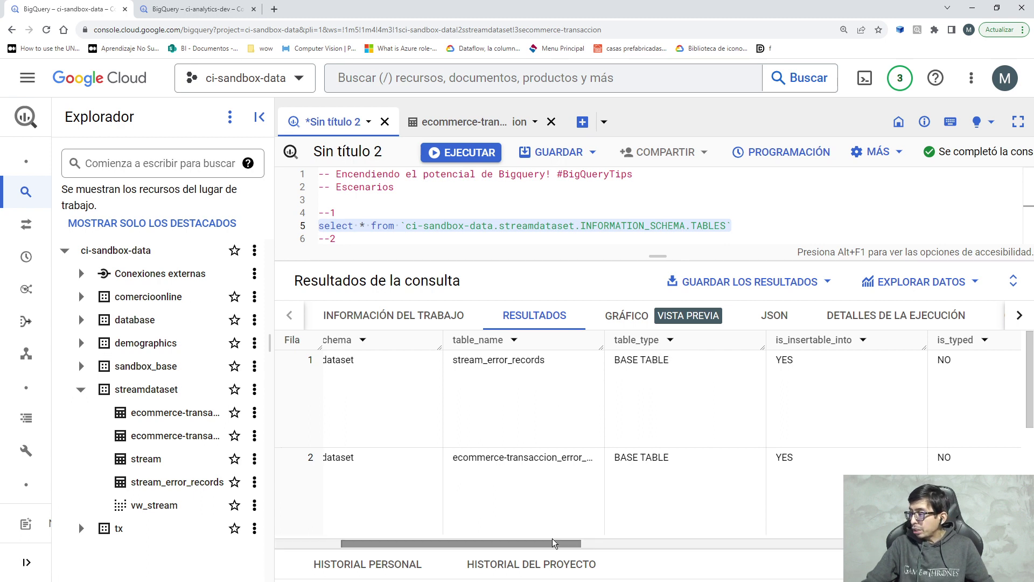
left_click_drag(562, 548, 951, 542)
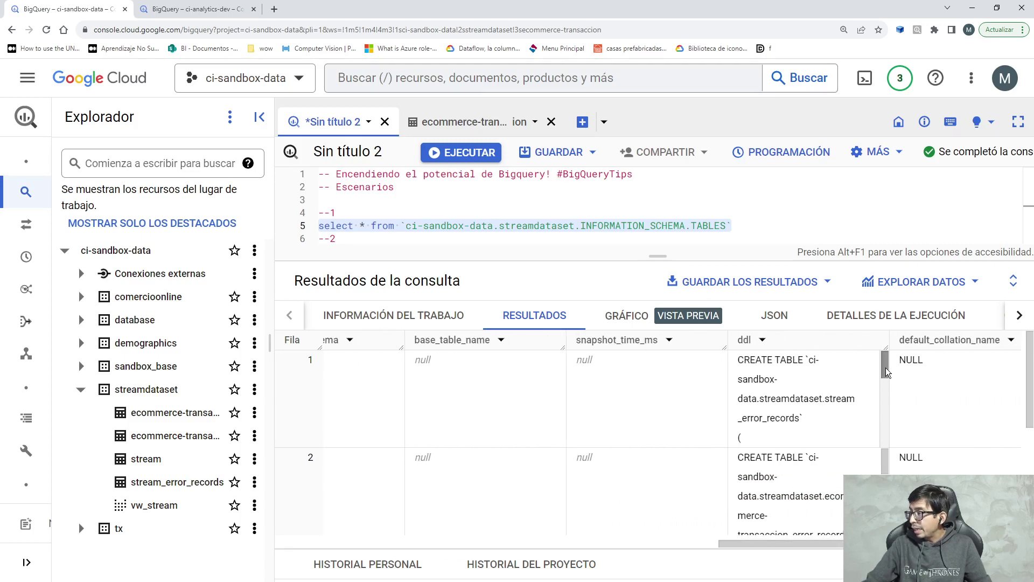
left_click_drag(888, 371, 868, 463)
left_click(859, 454)
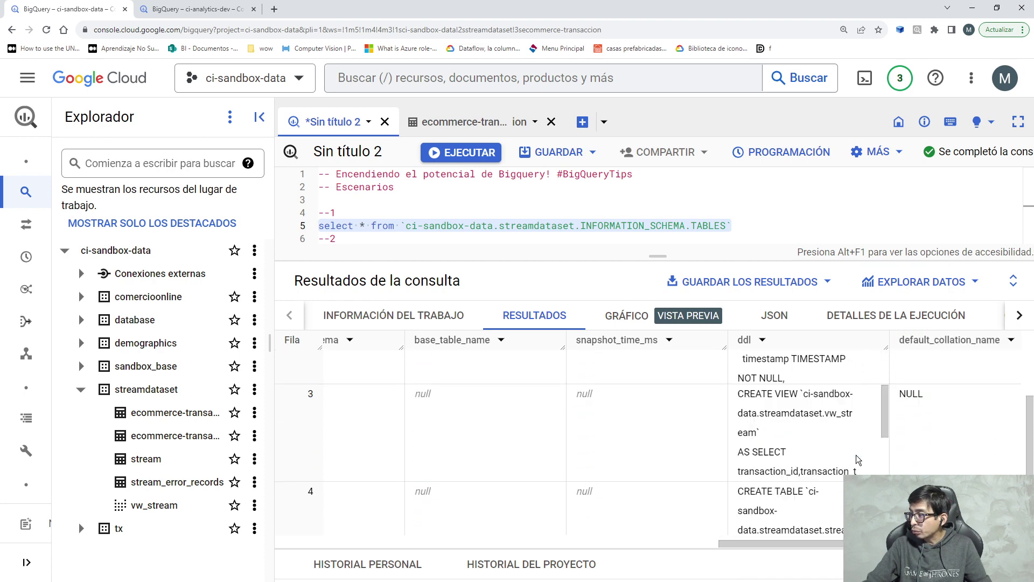
scroll(858, 457, "down", 2)
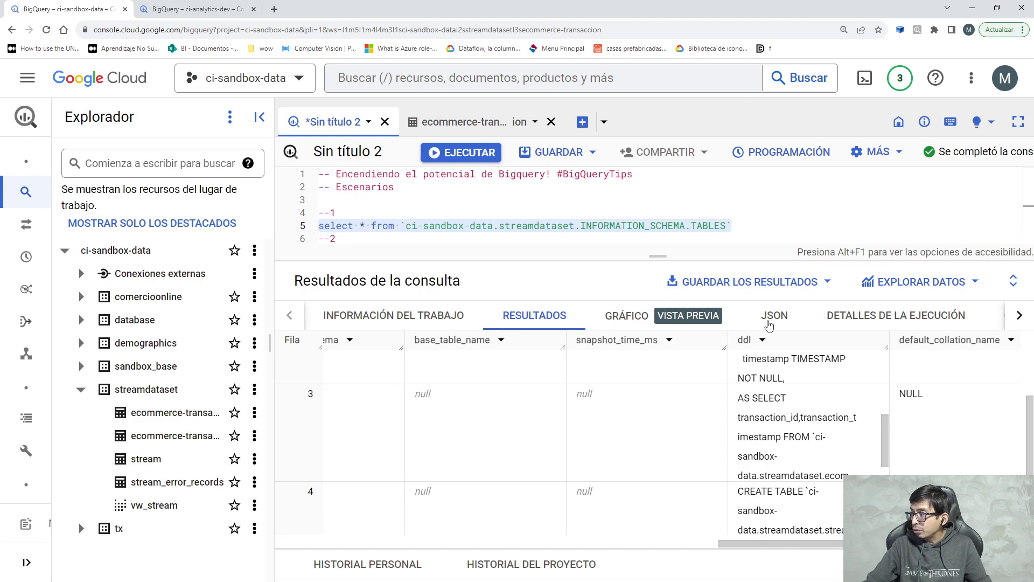
Step: Review the query results as JSON, reading the ddl statement of each table and view
left_click(774, 318)
scroll(810, 405, "down", 6)
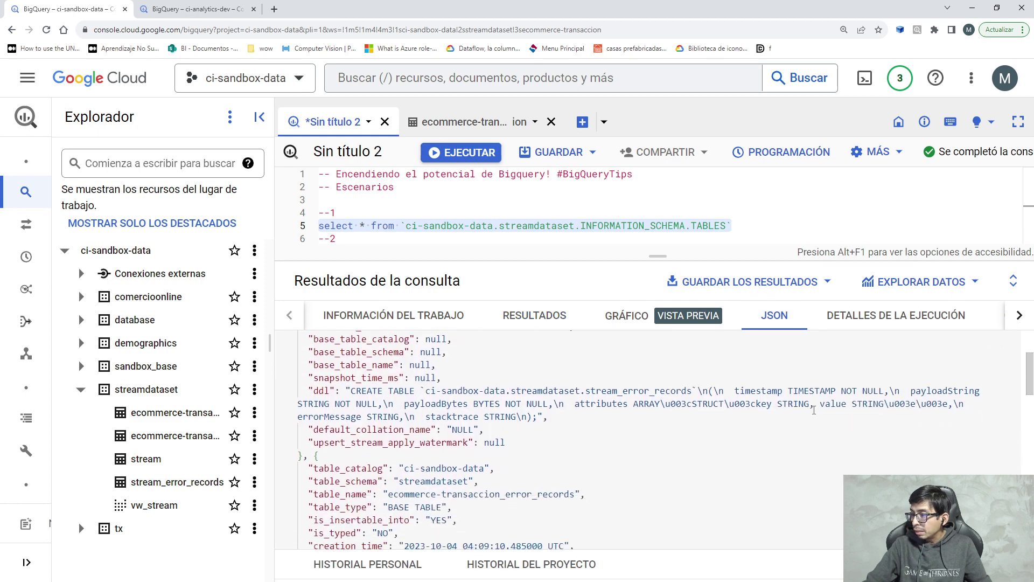
scroll(814, 411, "down", 10)
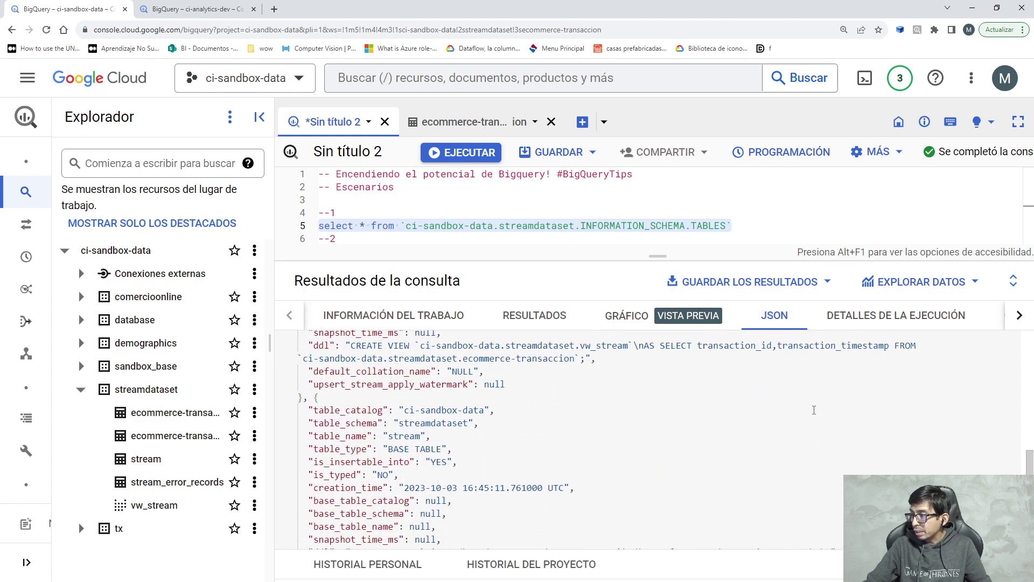
scroll(655, 418, "down", 3)
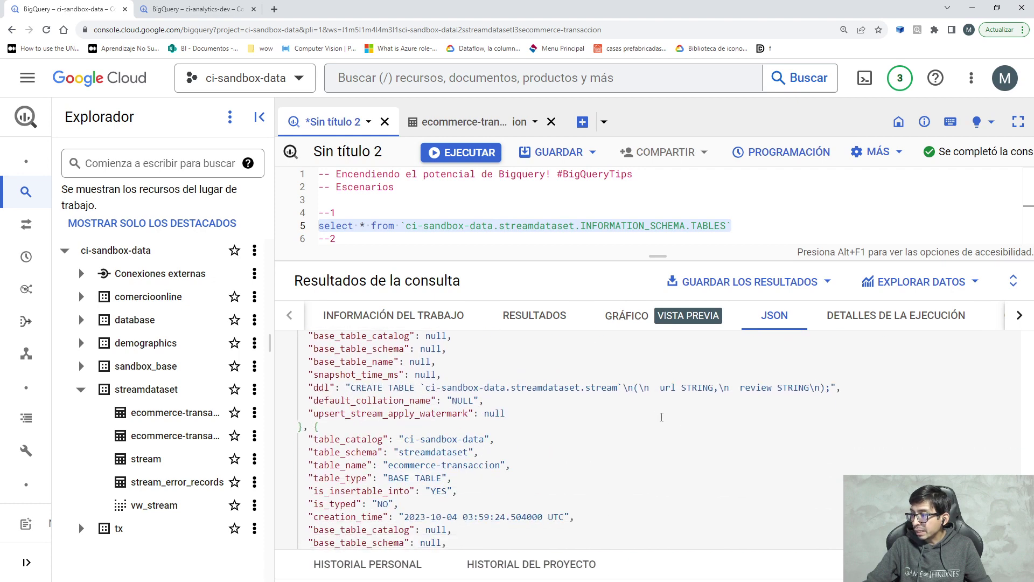
scroll(569, 404, "down", 1)
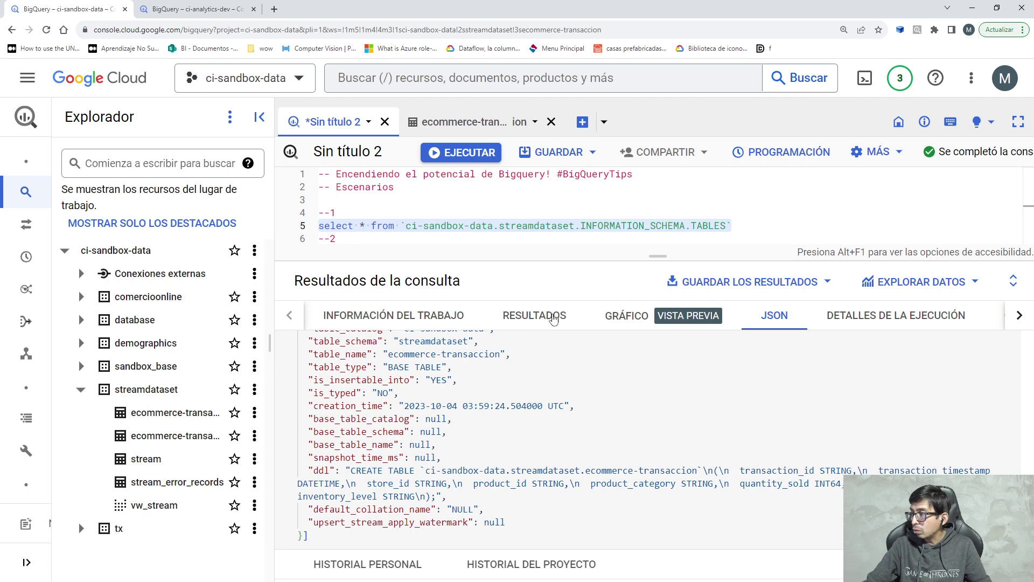
Step: Return to the tabular results, widen the ddl column, and read the CREATE statements of the tables and view
left_click(553, 319)
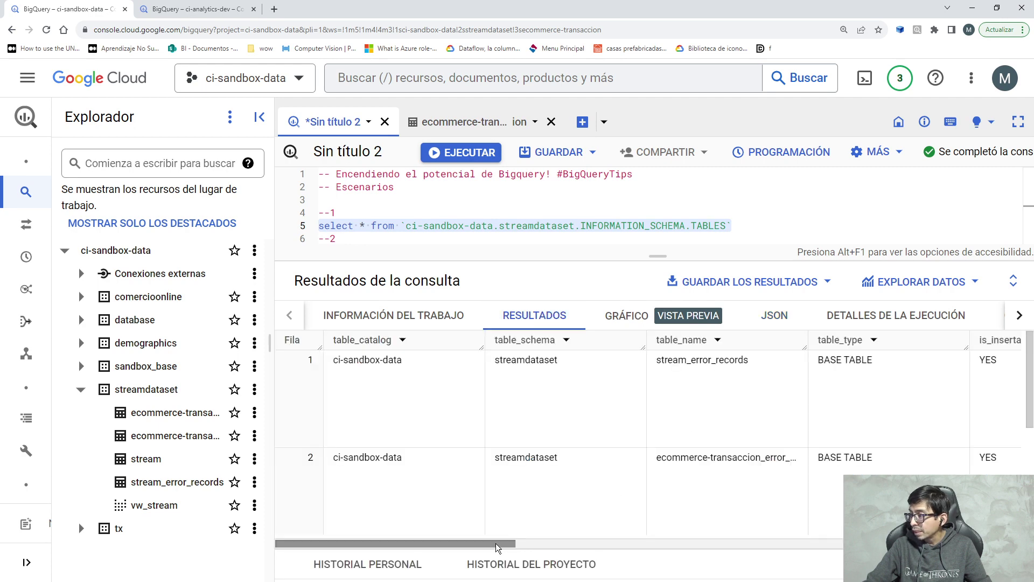
left_click_drag(497, 548, 984, 548)
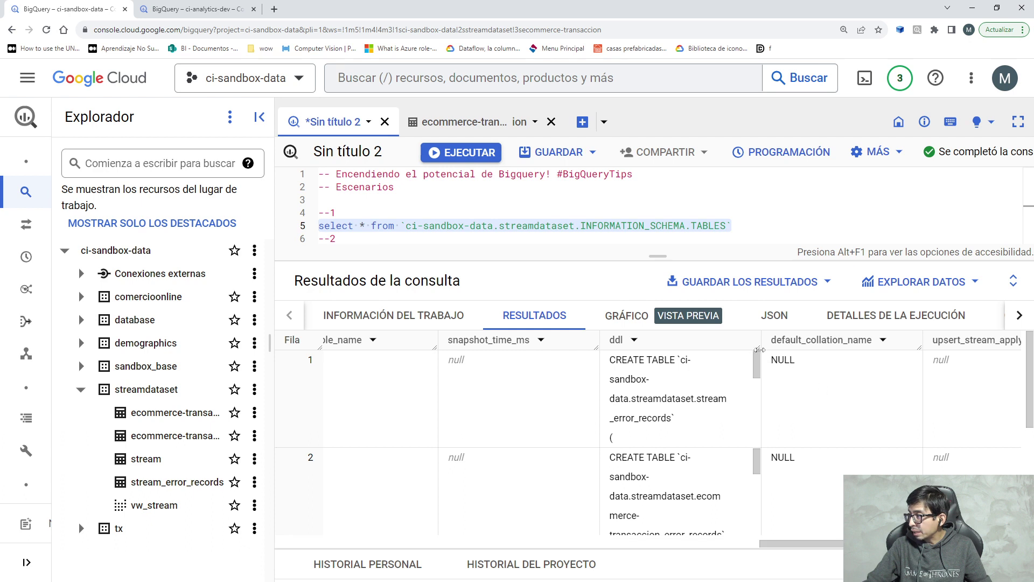
left_click_drag(760, 350, 995, 338)
scroll(945, 381, "down", 2)
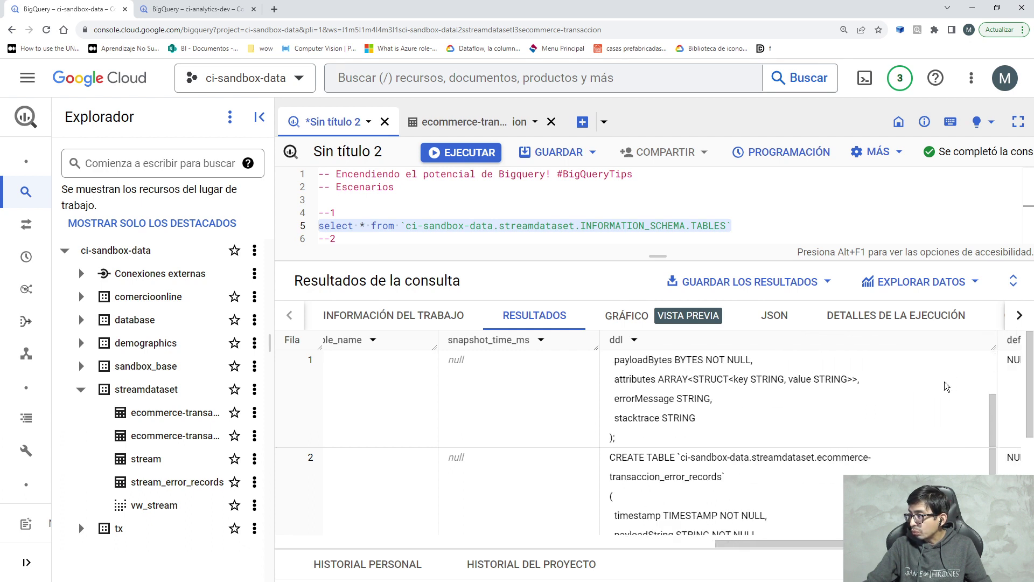
scroll(945, 386, "down", 1)
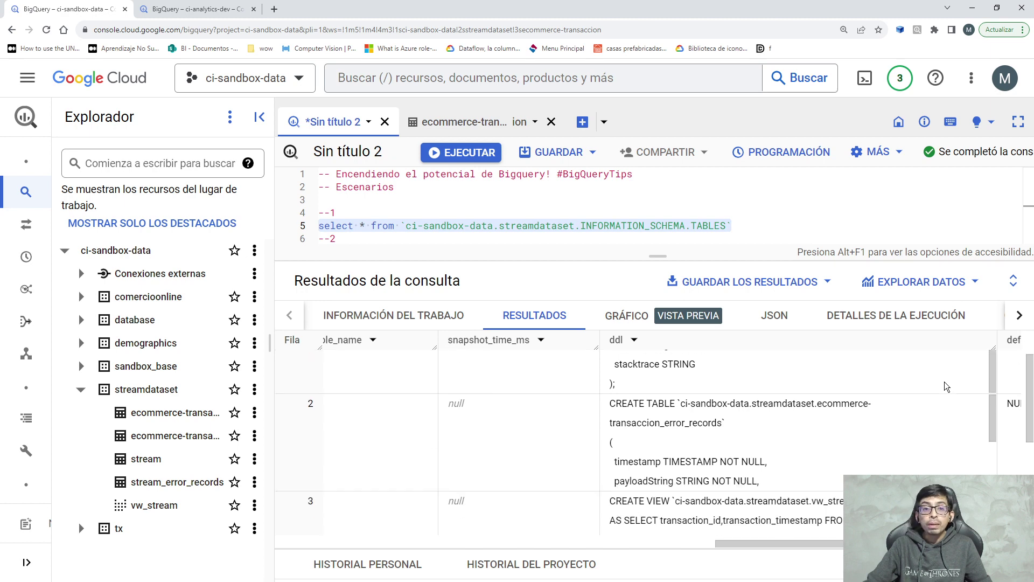
scroll(945, 381, "down", 2)
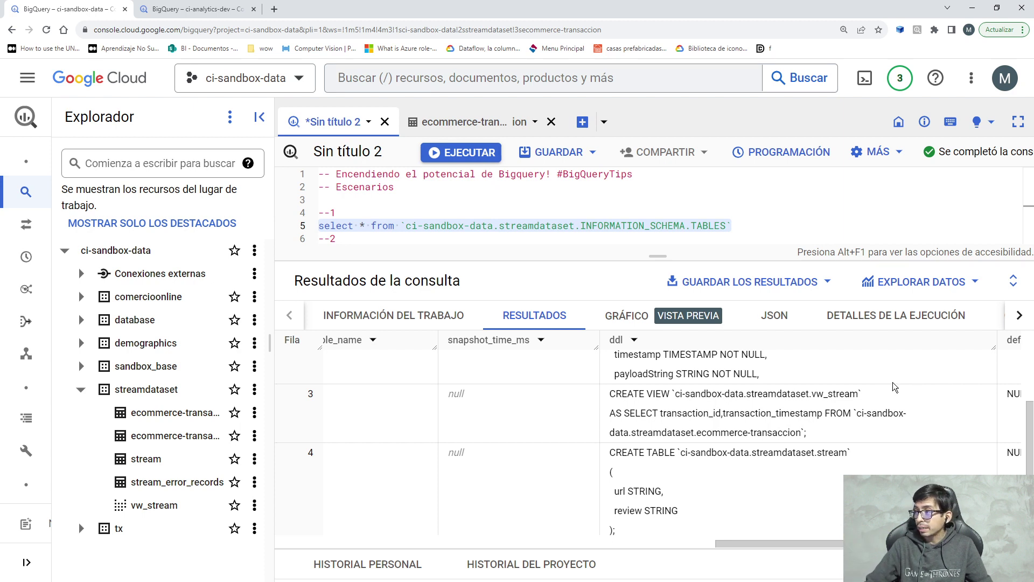
Step: Open the stream table's details and check the row count in its storage information
left_click(759, 223)
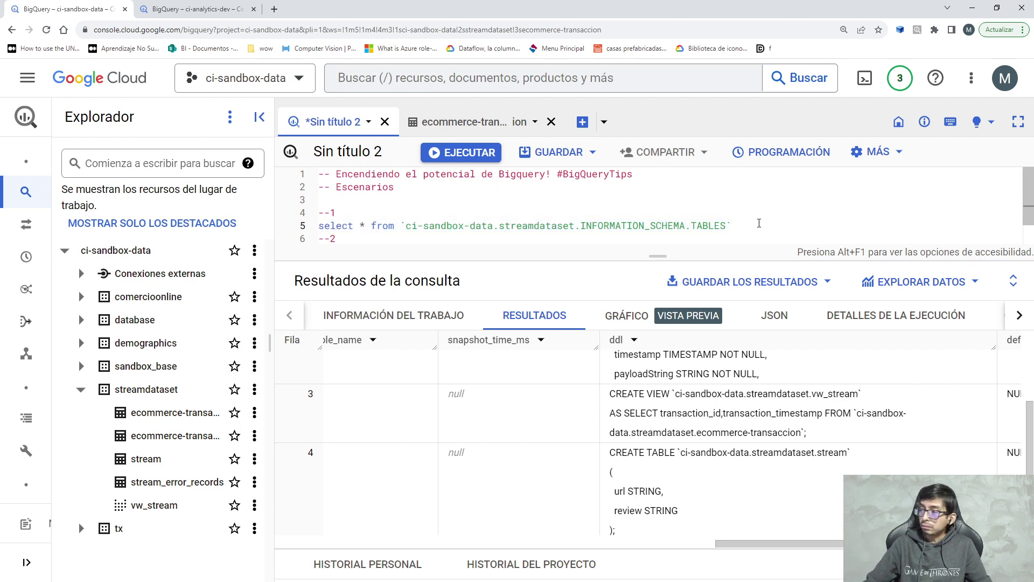
scroll(759, 223, "down", 1)
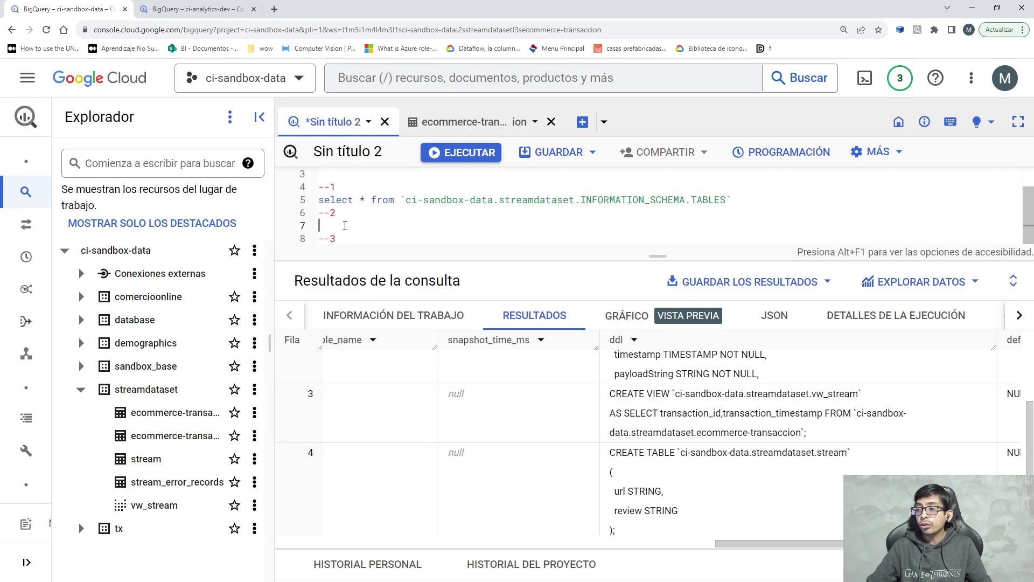
left_click(150, 459)
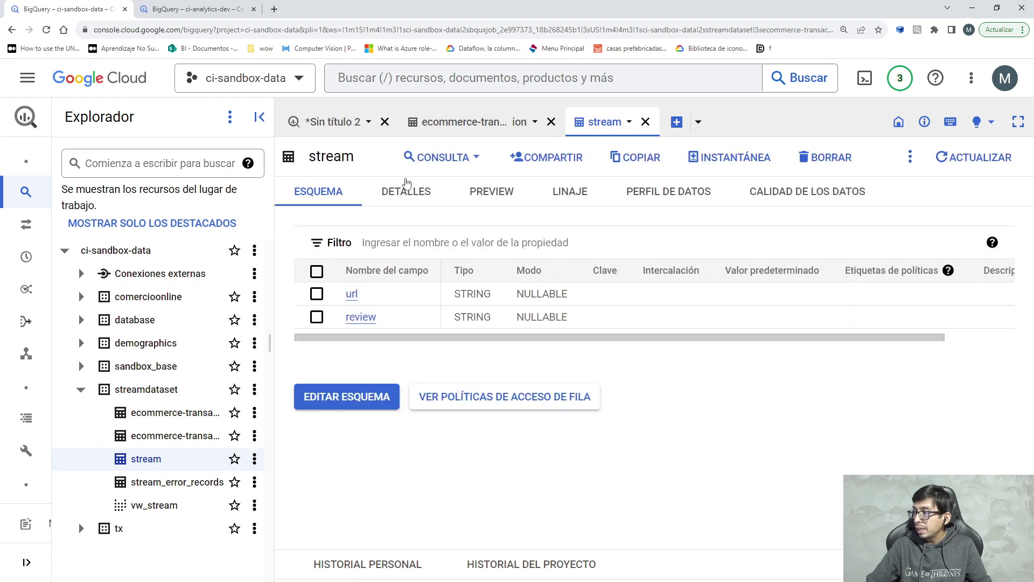
left_click(423, 195)
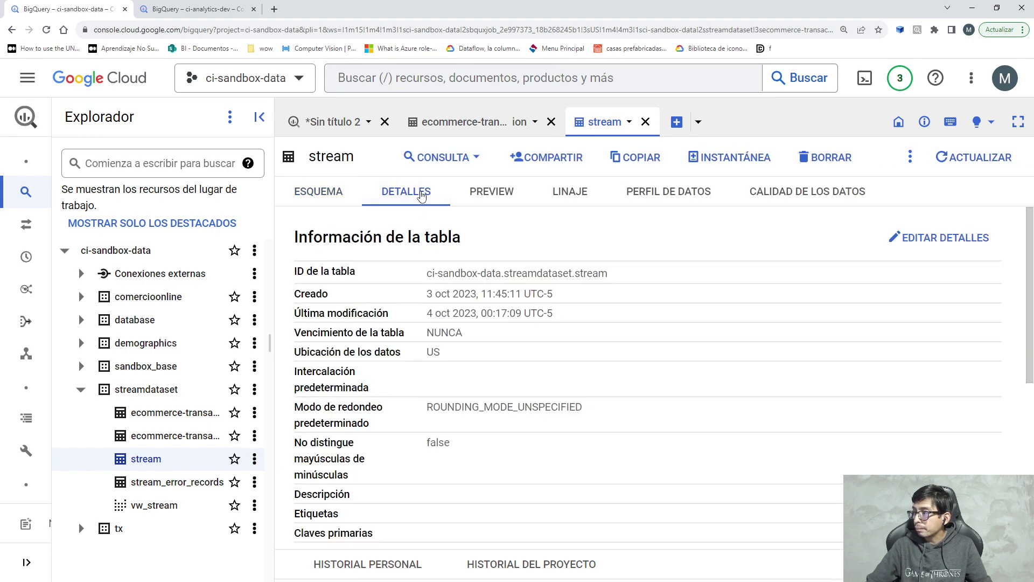
scroll(506, 280, "down", 6)
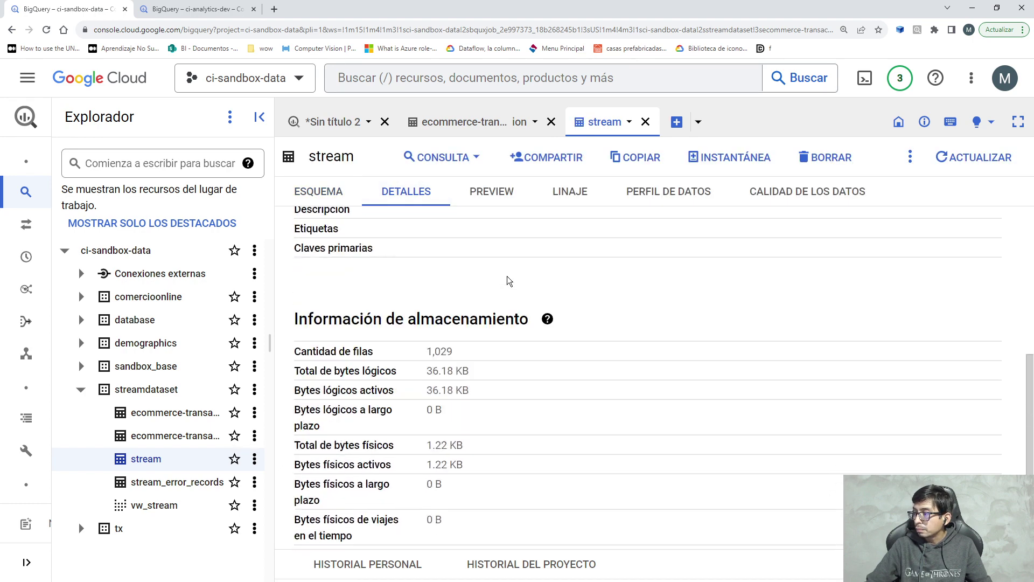
left_click_drag(454, 316, 412, 316)
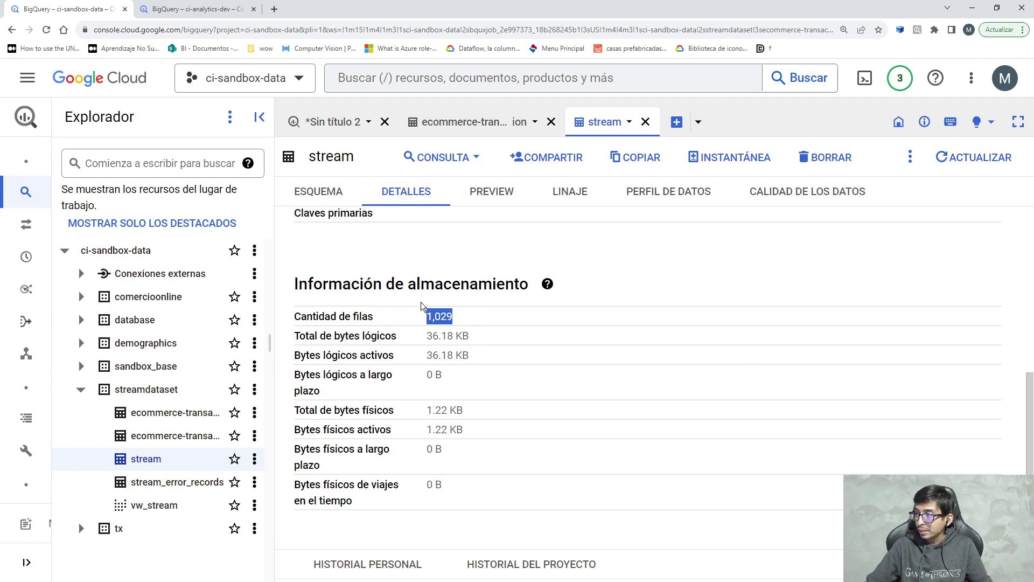
Step: Create a new query on the stream table that selects count(*) without a LIMIT clause, and run it
left_click(448, 160)
left_click(455, 189)
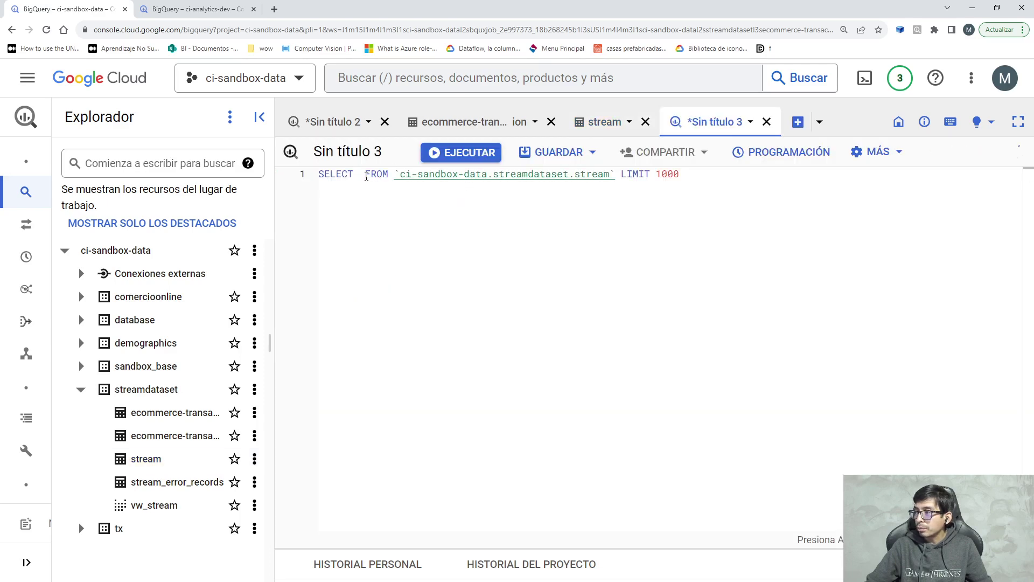
type("count(*)")
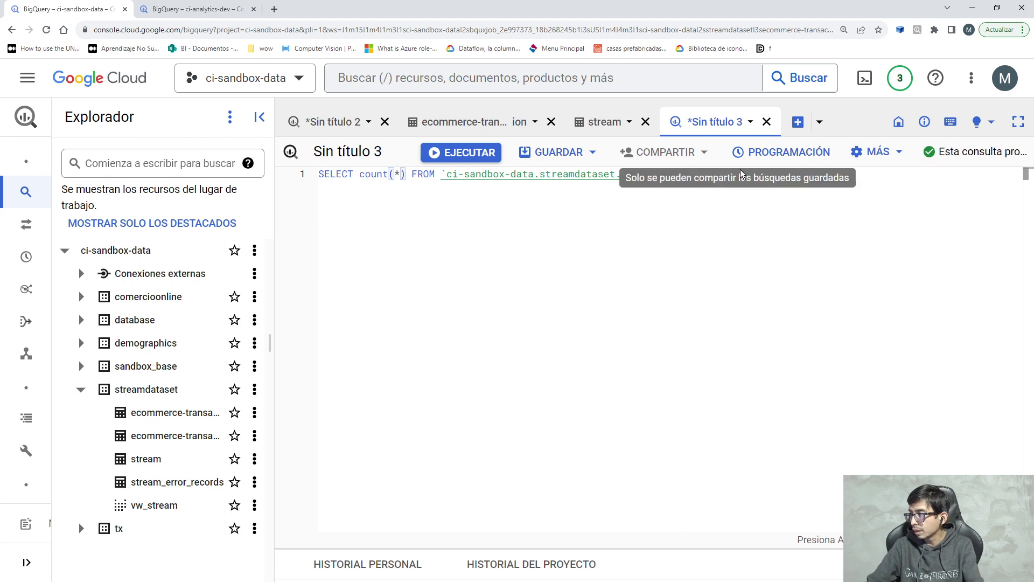
left_click_drag(727, 174, 423, 174)
key("BackSpace")
left_click_drag(668, 174, 307, 171)
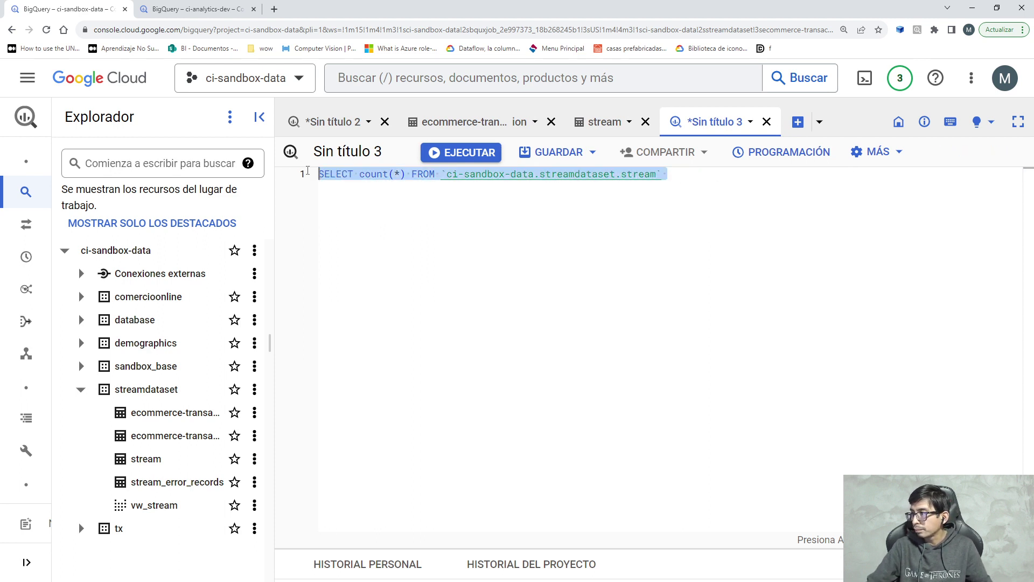
left_click(455, 153)
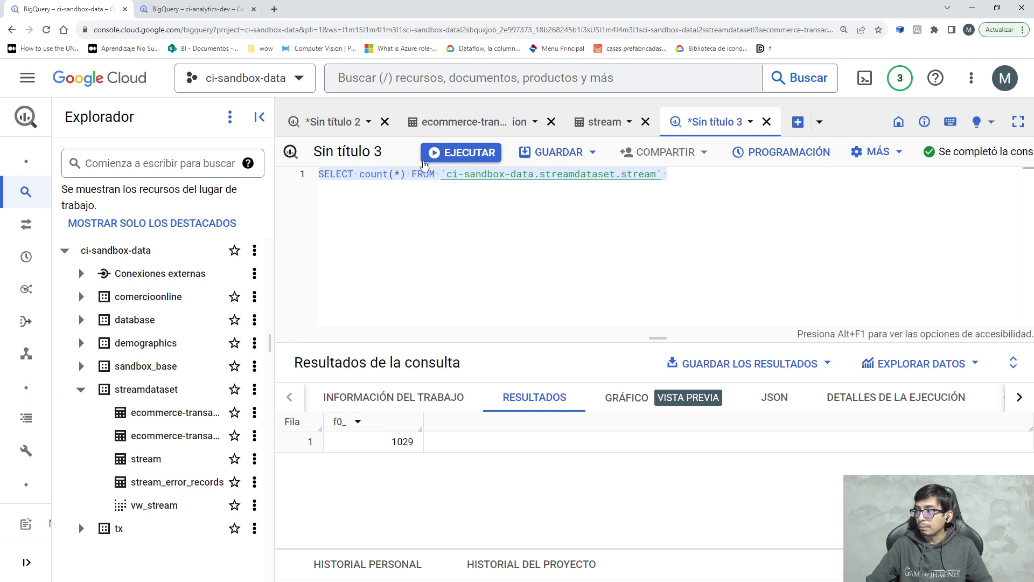
left_click(715, 177)
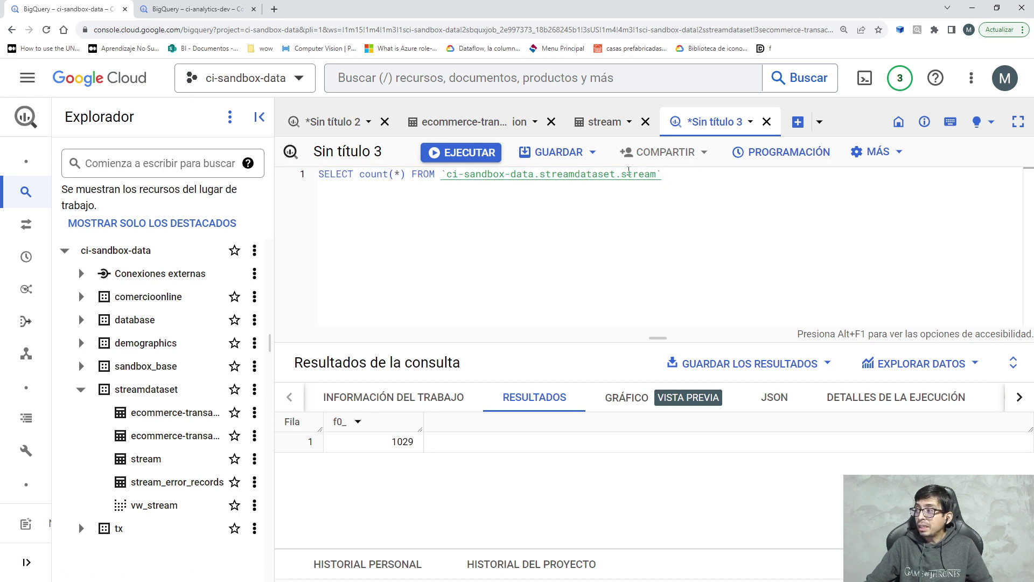
left_click_drag(668, 174, 318, 174)
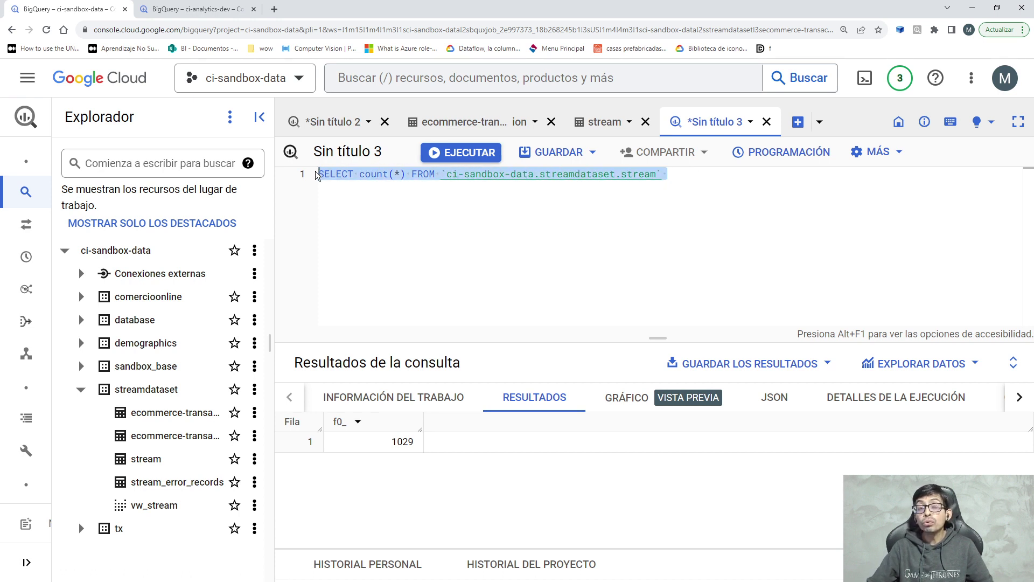
Step: In Sin título 2, add select * from `ci-sandbox-data.streamdataset.__TABLES__` under --2 and end both statements with semicolons
left_click(333, 125)
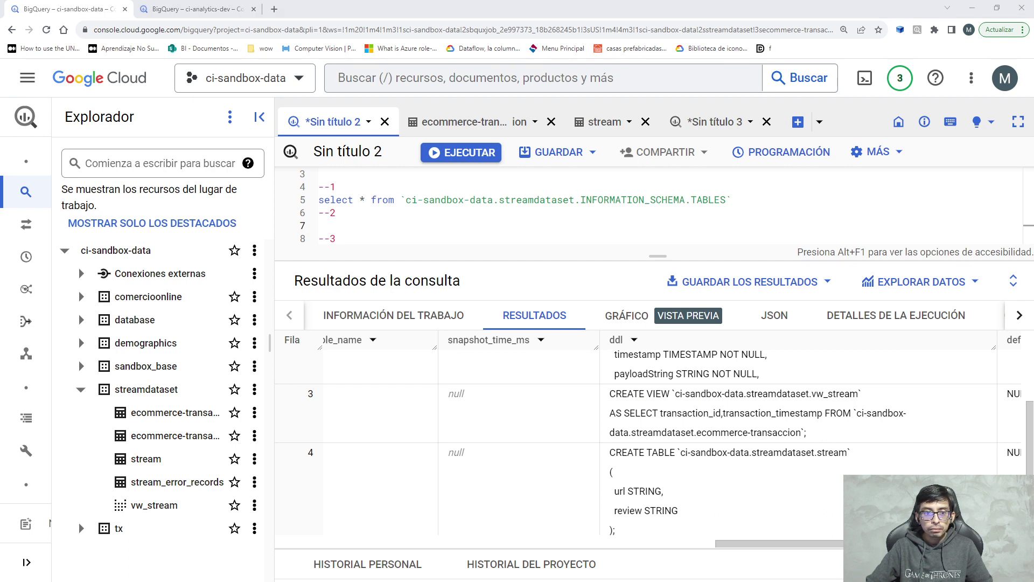
left_click(348, 222)
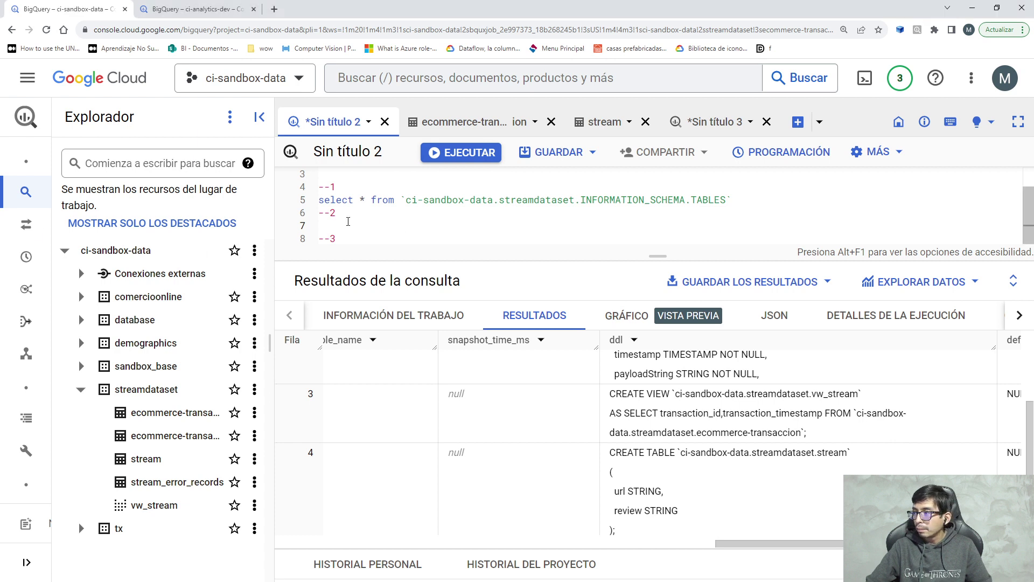
type("select * from `ci-sandbox-data.streamdataset.__TABLES__`")
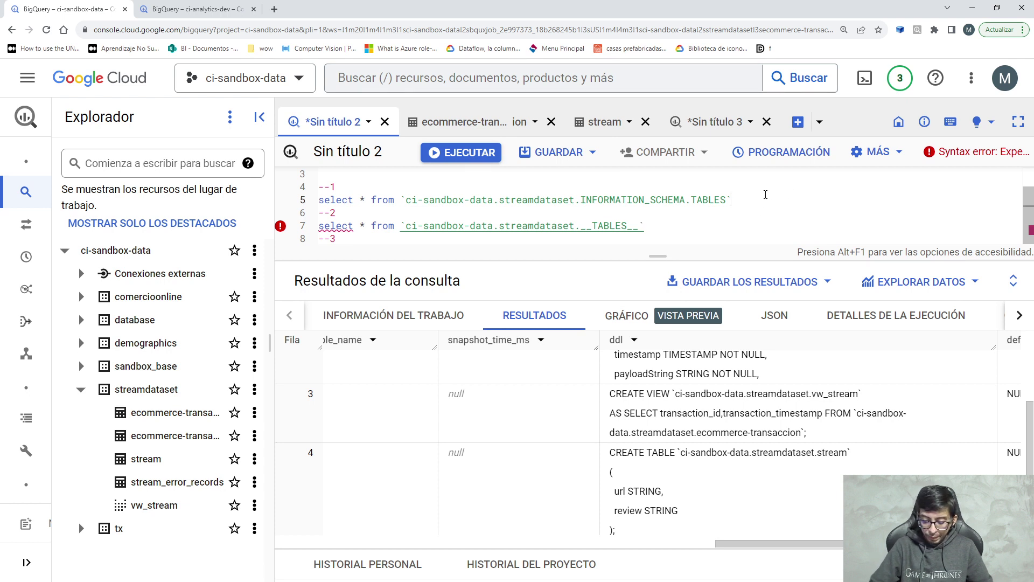
type(";")
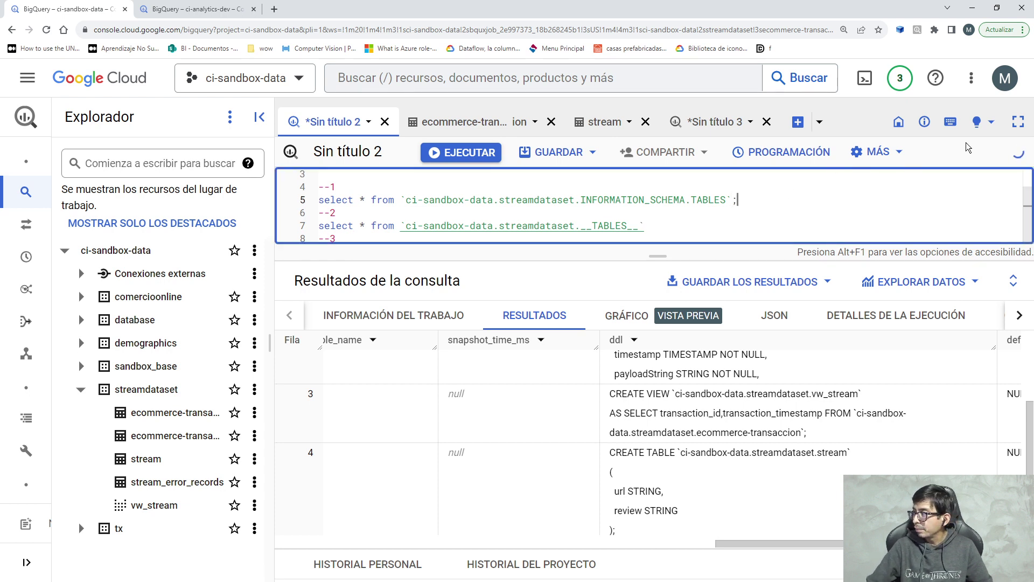
left_click(672, 226)
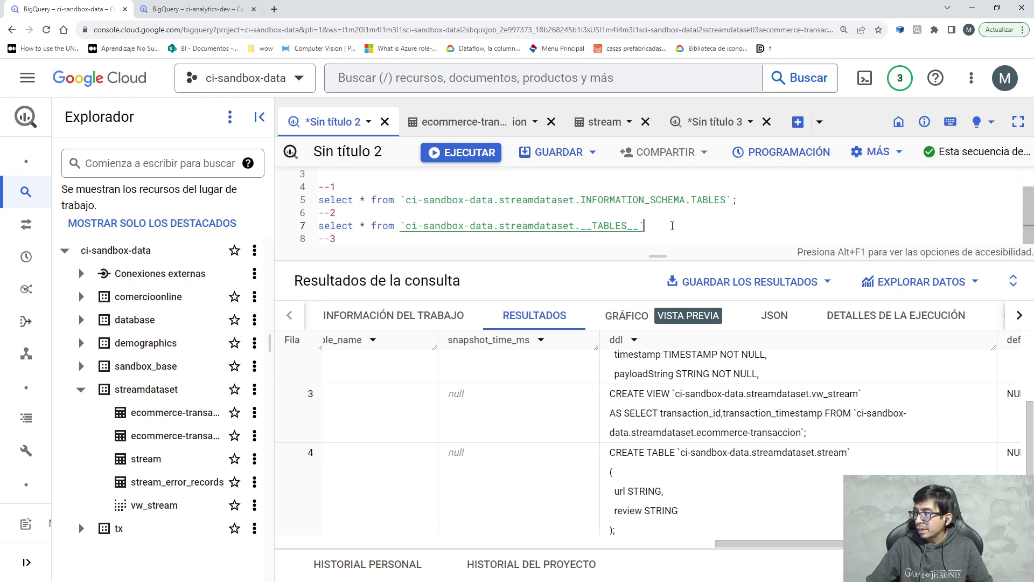
type(";")
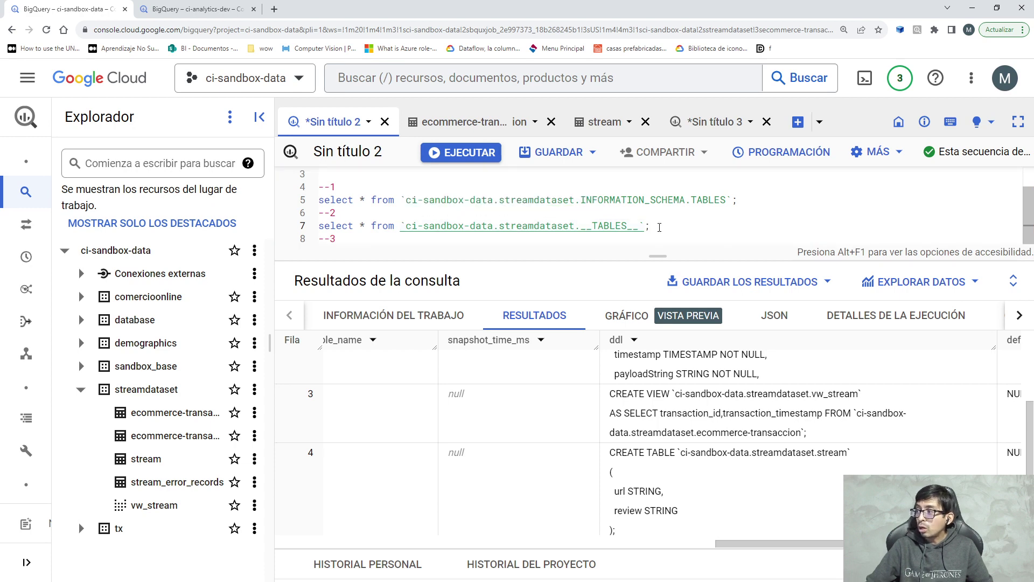
Step: Run only the __TABLES__ query and examine the row_count, size_bytes and type columns for the tables and the vw_stream view
left_click_drag(651, 226, 319, 227)
left_click(436, 156)
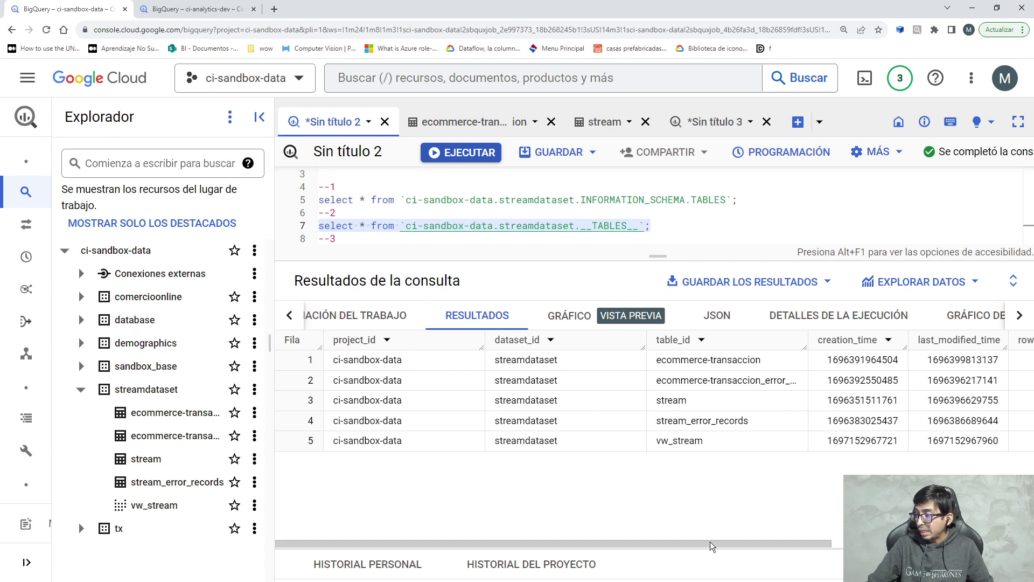
left_click_drag(710, 541, 913, 543)
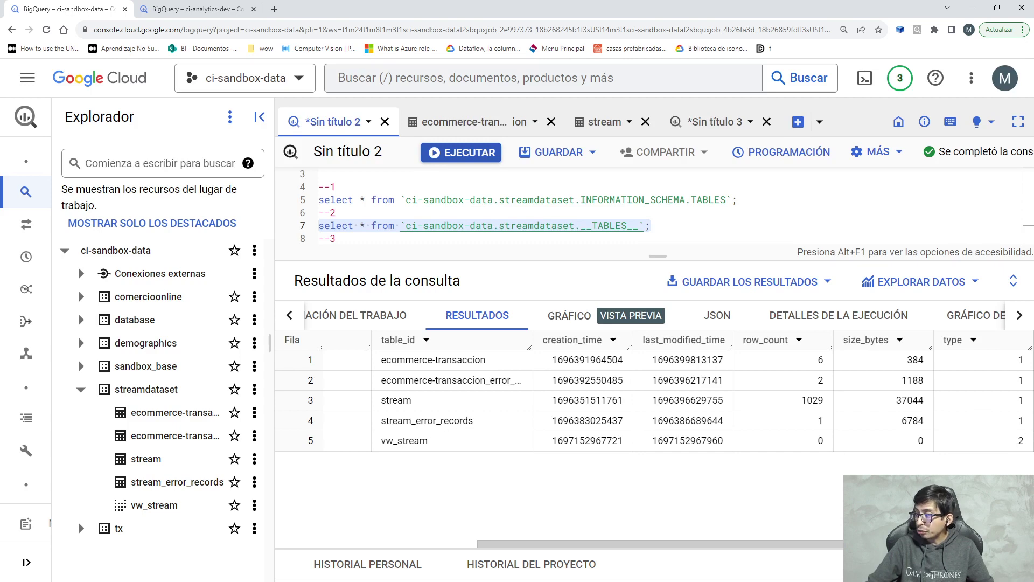
double_click(389, 441)
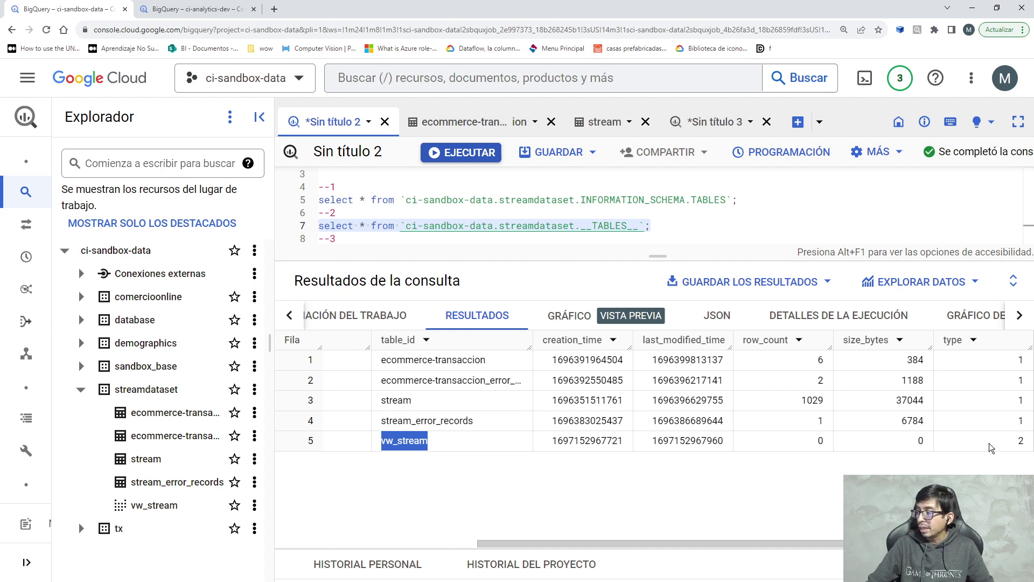
left_click(692, 227)
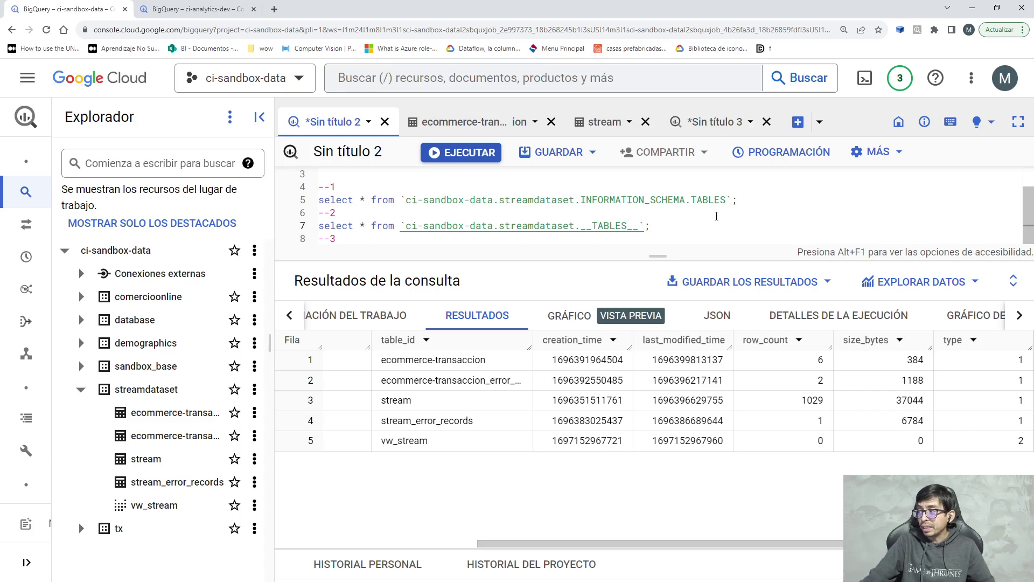
left_click_drag(764, 202, 320, 198)
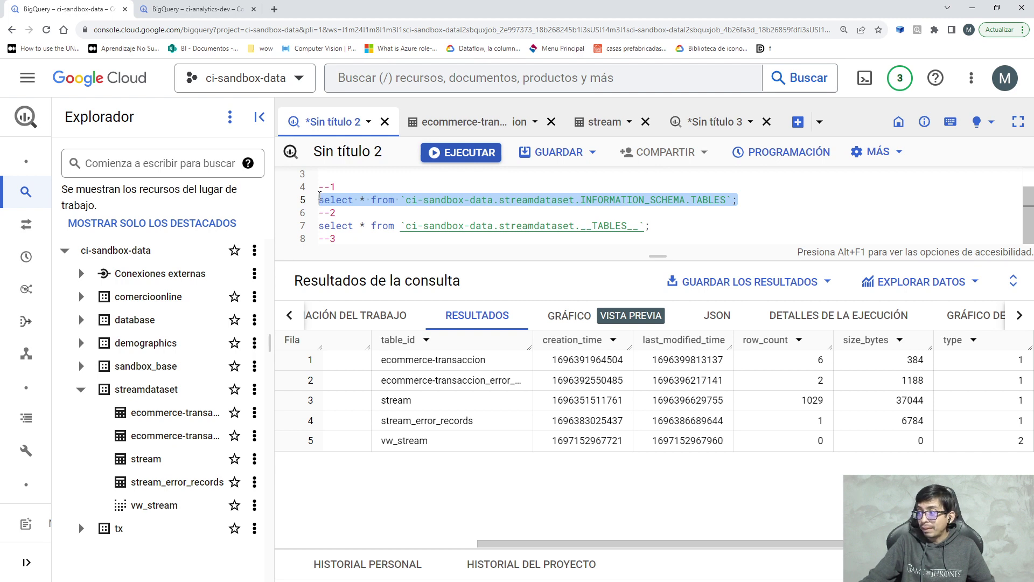
left_click_drag(667, 227, 319, 226)
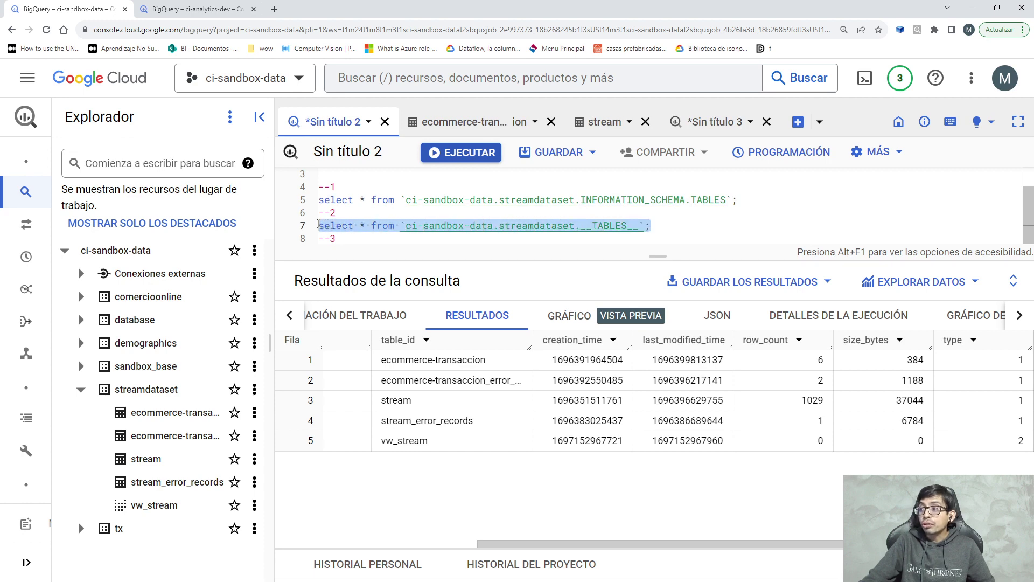
Step: Add the query select * from `ci-sandbox-data.streamdataset.INFORMATION_SCHEMA.COLUMNS` under the --3 comment
left_click(586, 243)
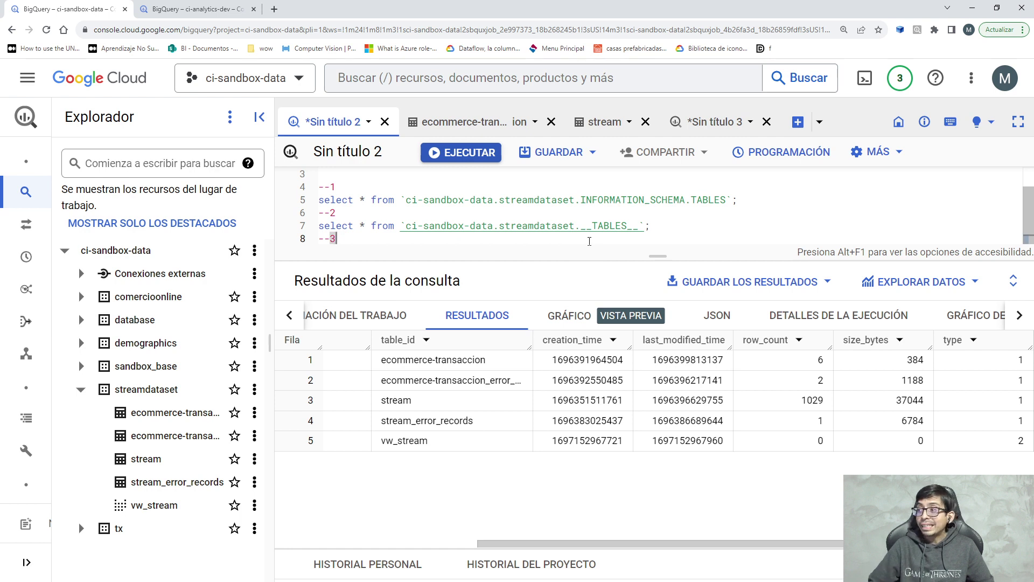
key("Return")
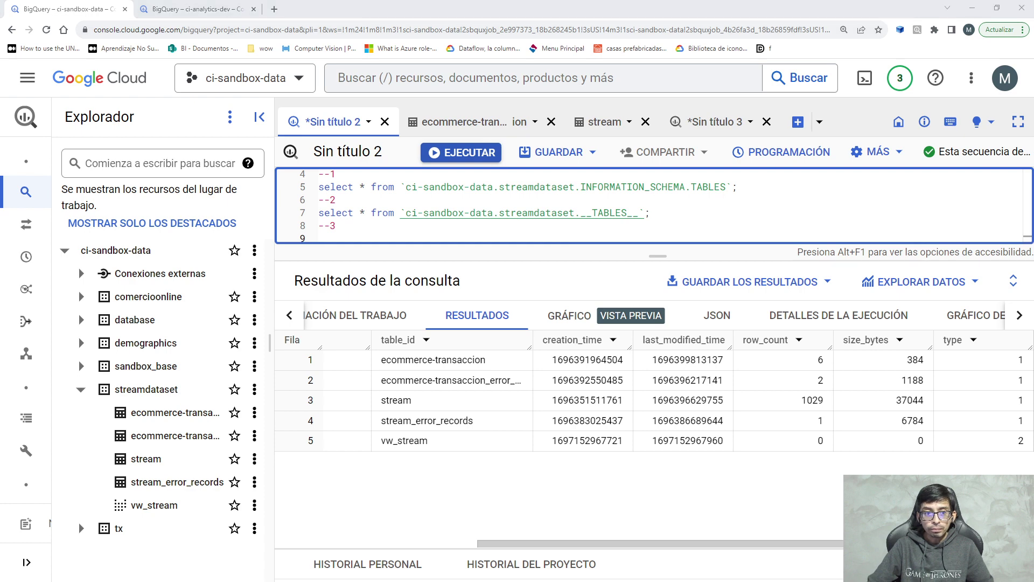
left_click(348, 237)
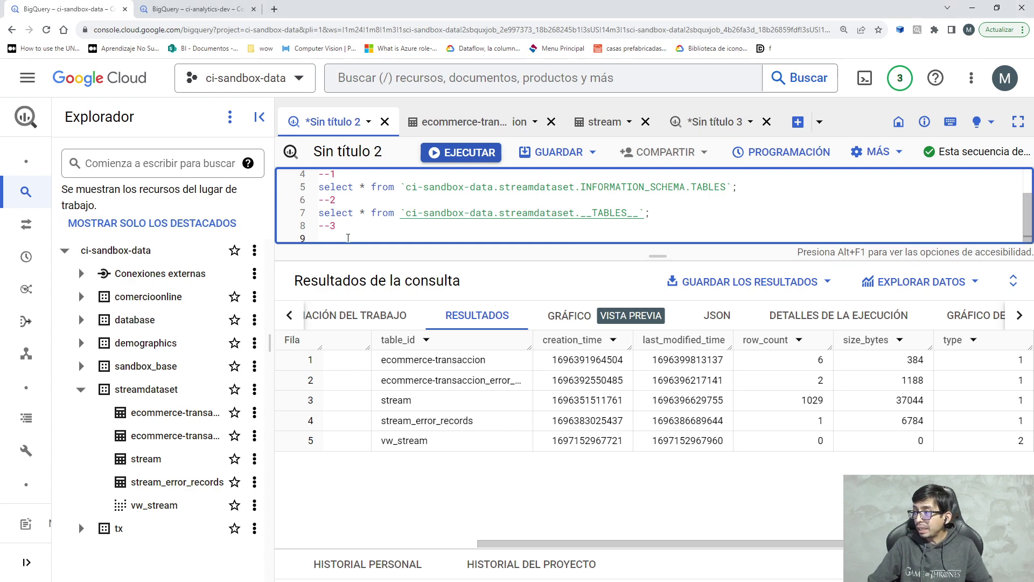
type("select * from `ci-sandbox-data.streamdataset.INFORMATION_SCHEMA.COLUMNS`")
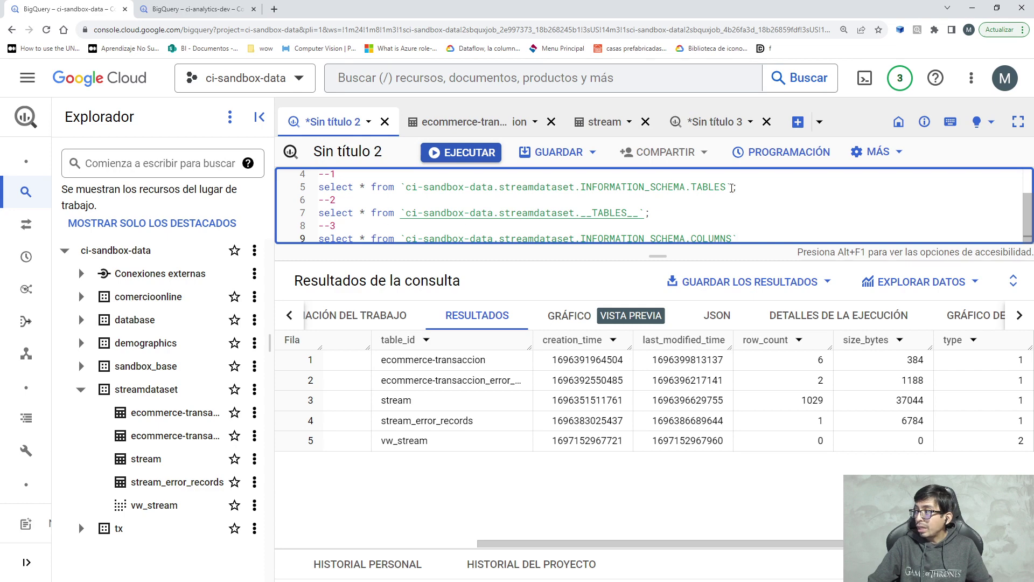
left_click_drag(747, 186, 317, 186)
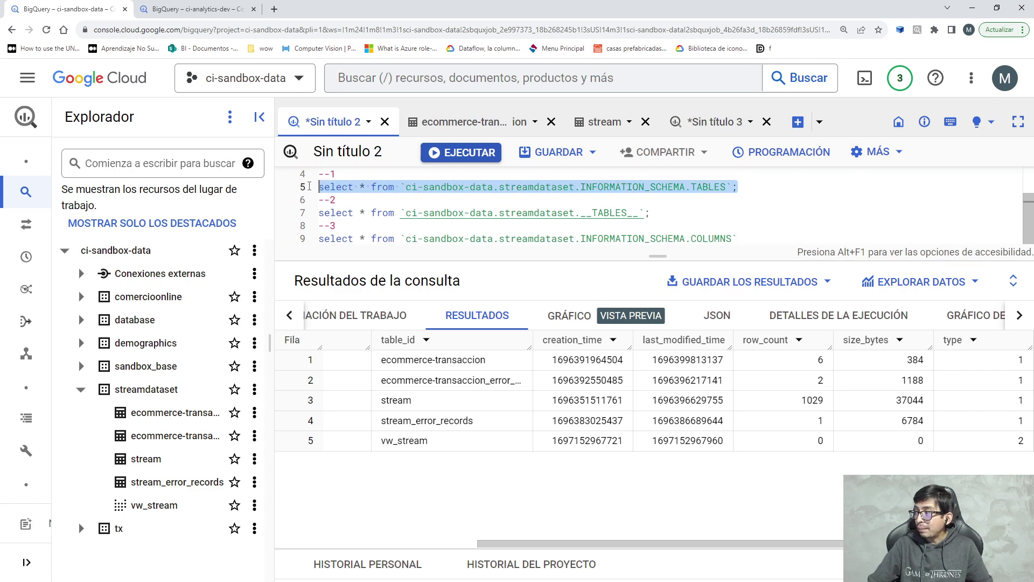
left_click(755, 237)
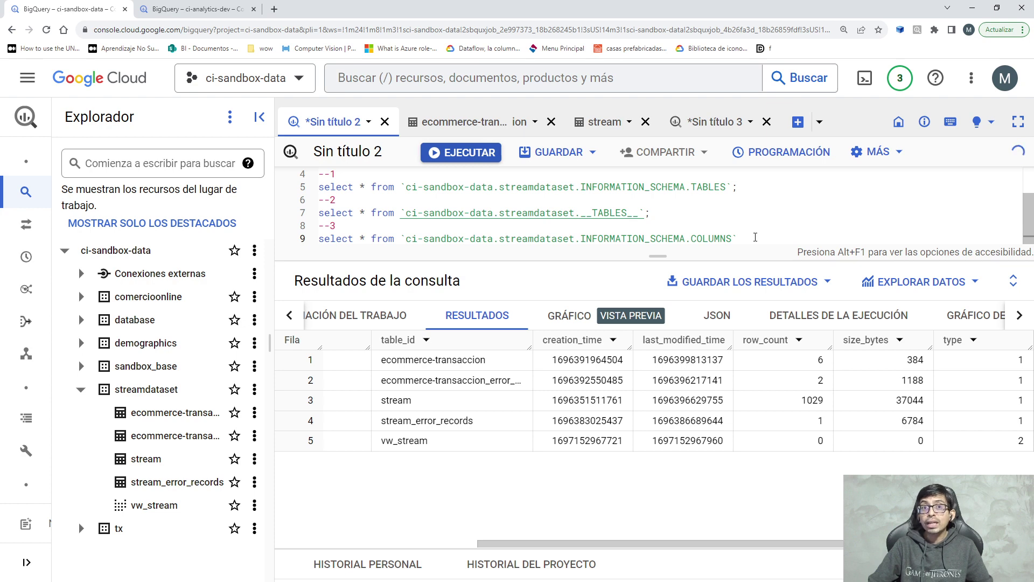
Step: Run only the INFORMATION_SCHEMA.COLUMNS query and examine the column metadata through to rounding_mode
left_click_drag(756, 237, 318, 238)
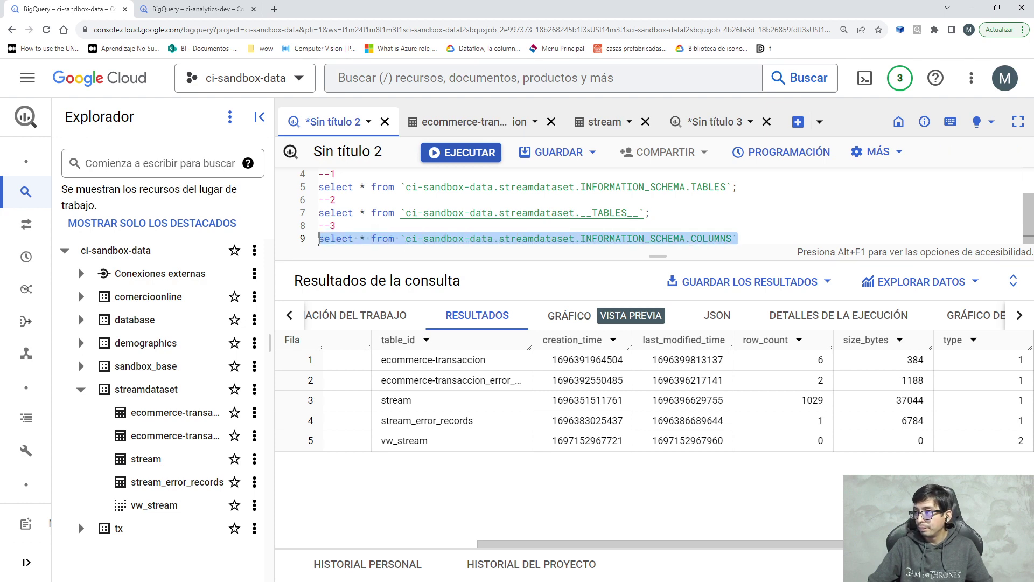
left_click(479, 152)
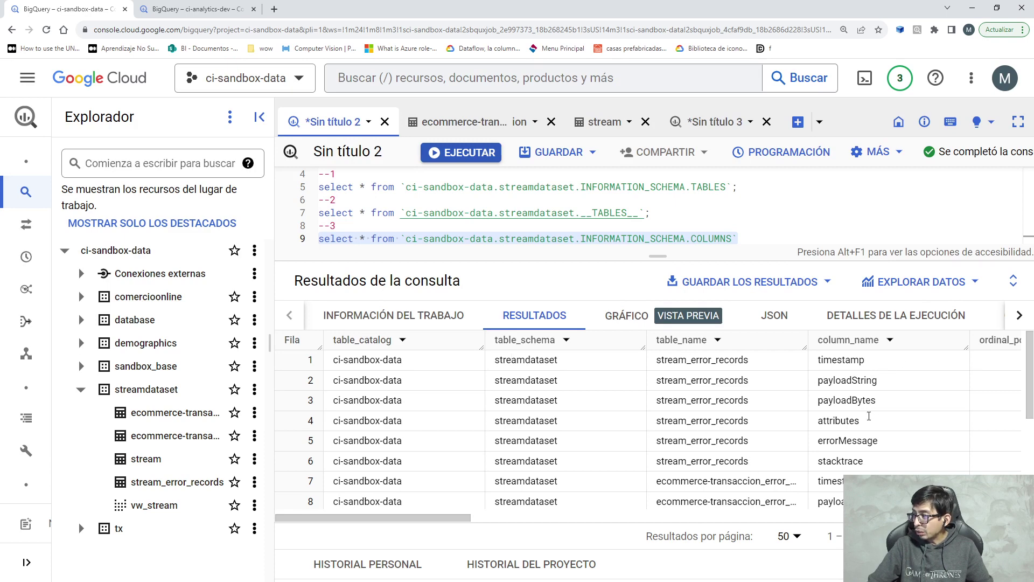
left_click_drag(467, 516, 606, 523)
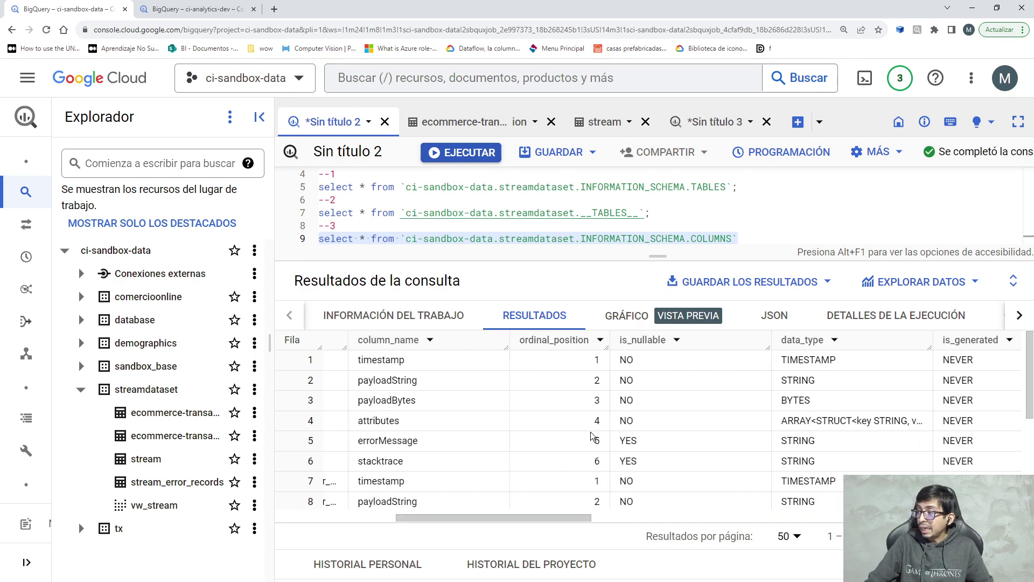
left_click_drag(581, 515, 1022, 515)
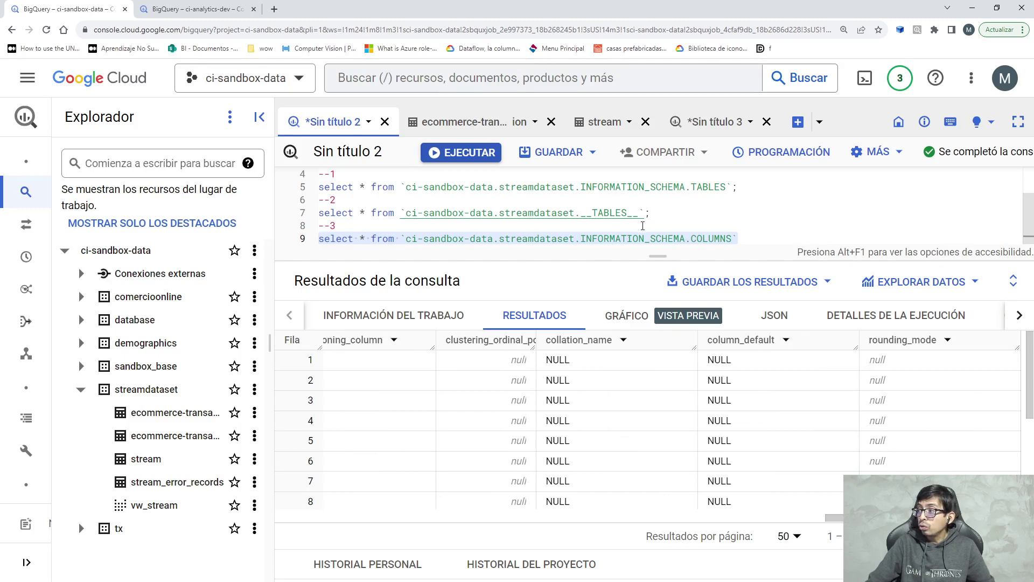
left_click_drag(666, 215, 319, 173)
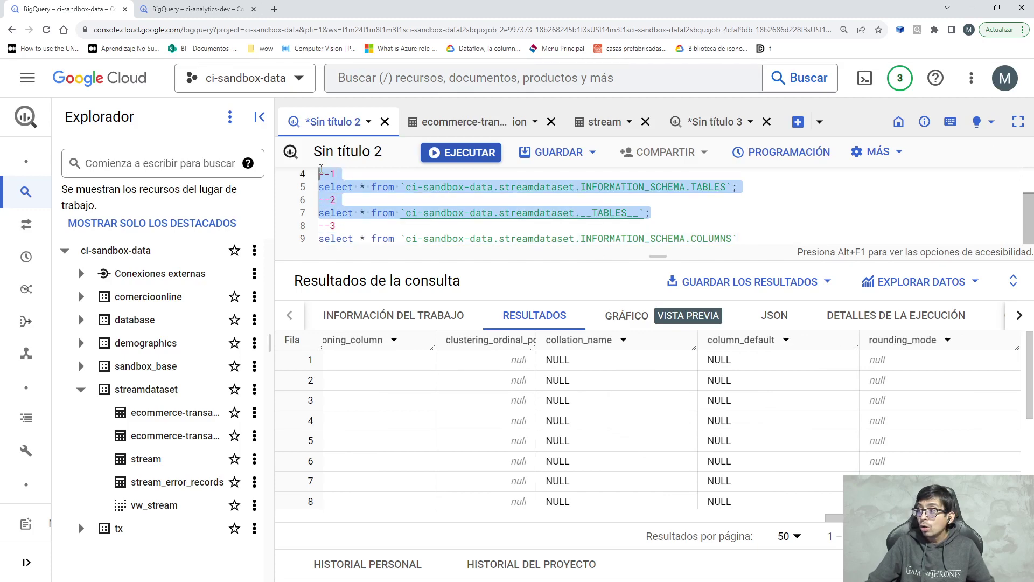
left_click(668, 213)
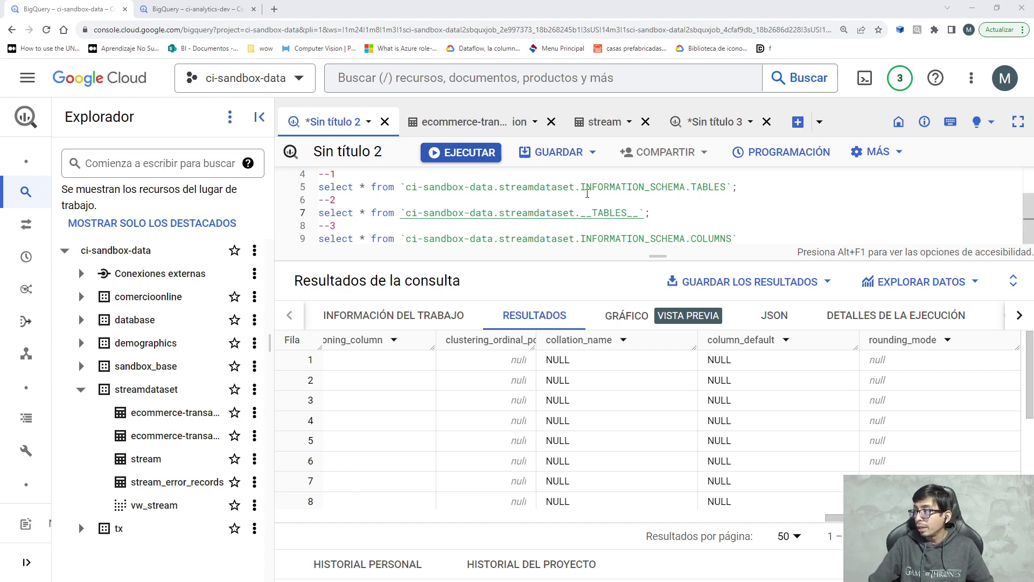
scroll(646, 208, "up", 1)
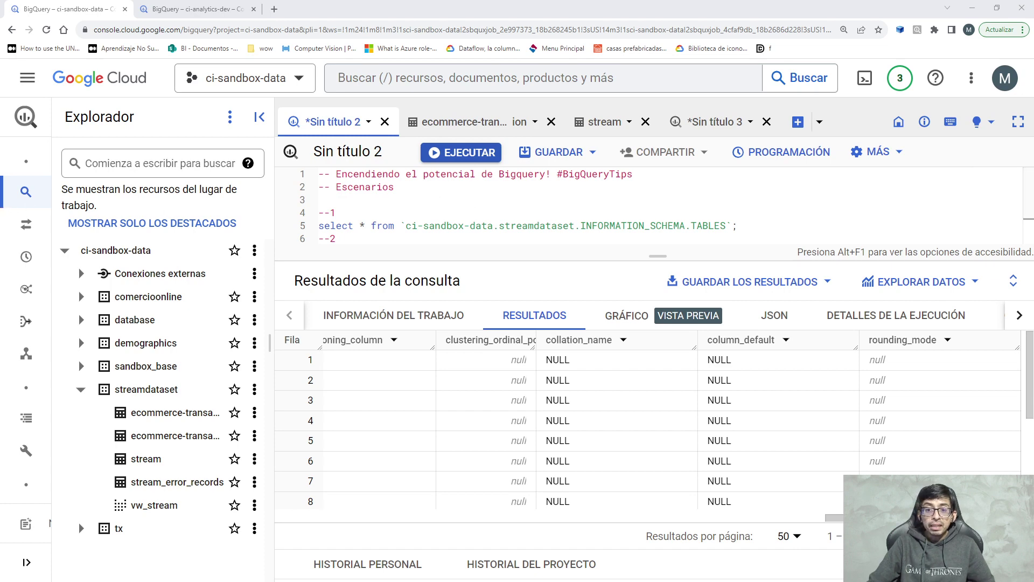